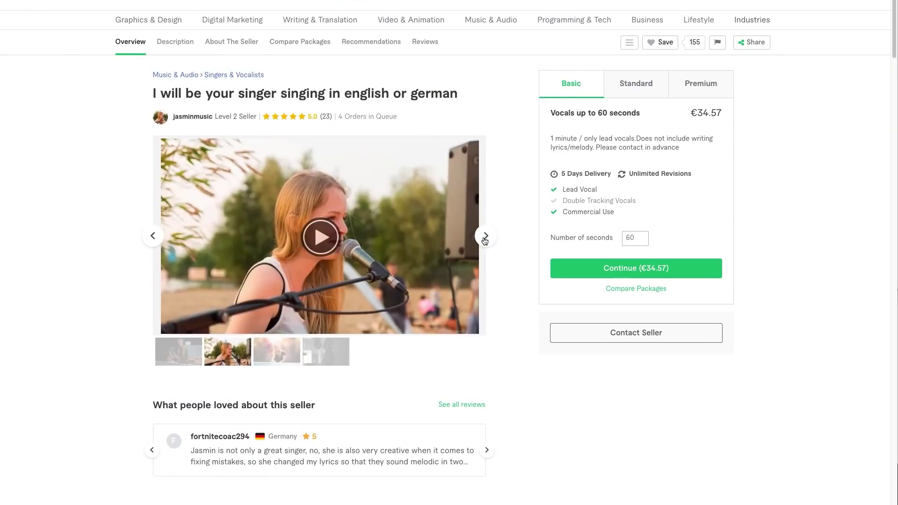
# Step: Browse through the preview videos in the singer's gig gallery
pyautogui.click(486, 237)
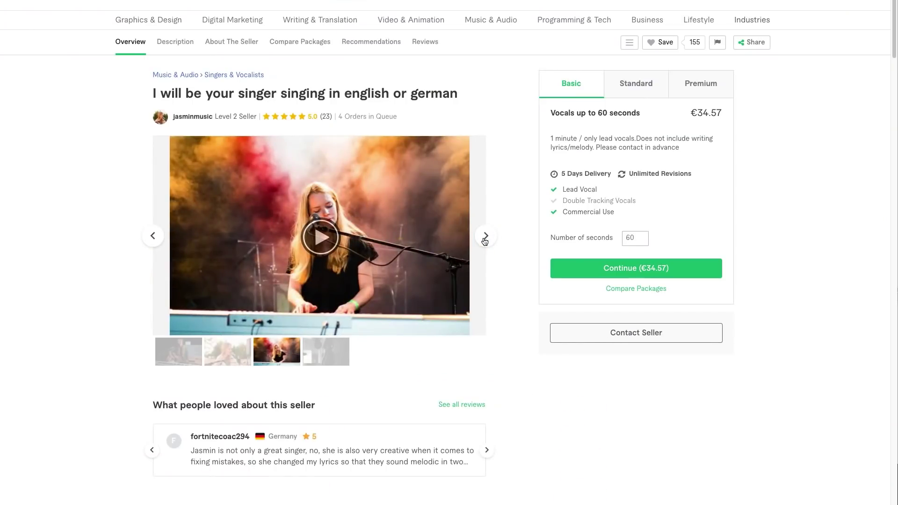
pyautogui.click(485, 237)
pyautogui.click(485, 237)
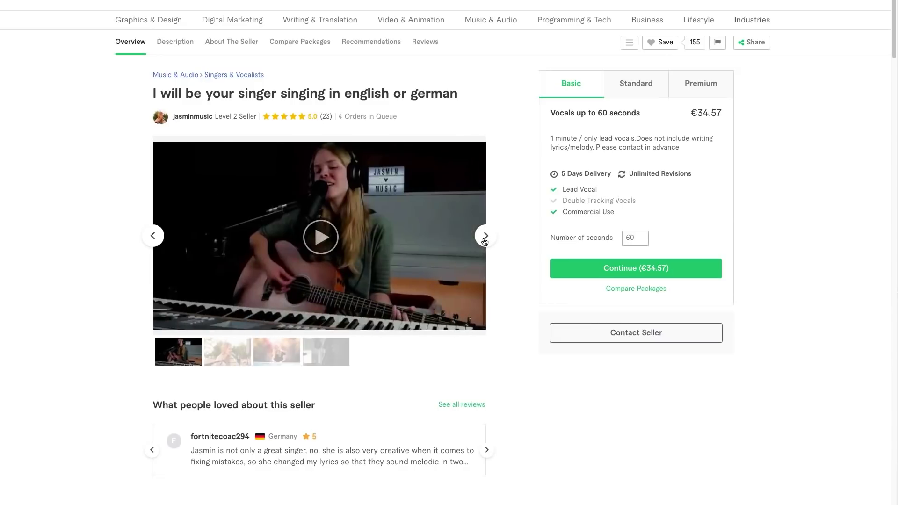
# Step: Continue with the Basic vocals package and add the Record Piano and Record Video extras
pyautogui.click(639, 276)
pyautogui.click(99, 452)
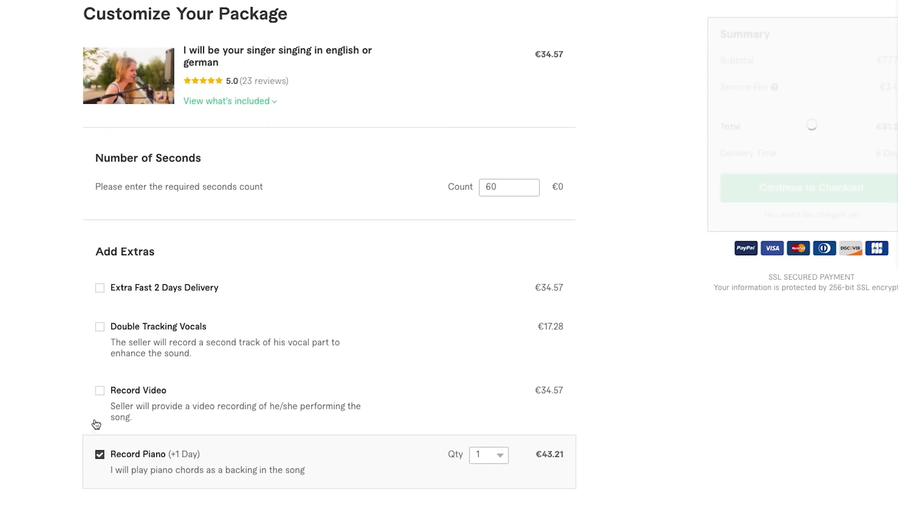
pyautogui.scroll(2, 103, 355)
pyautogui.click(101, 395)
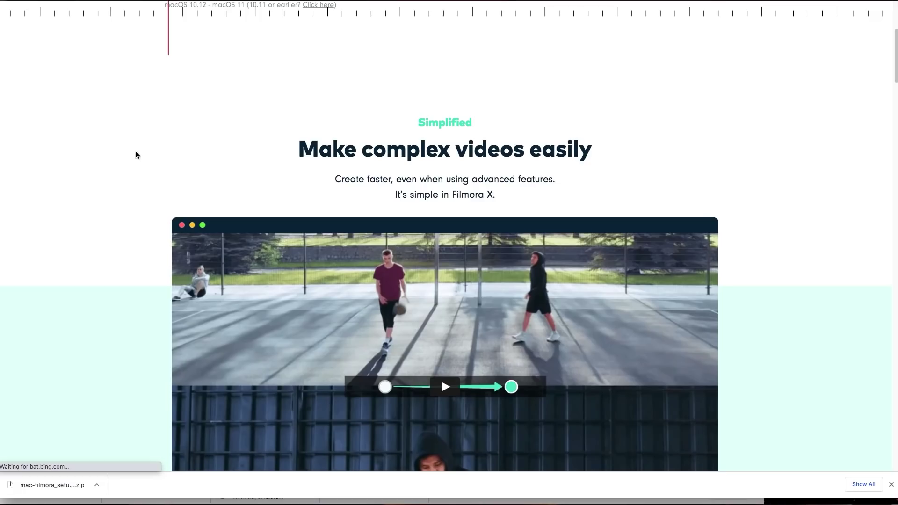
# Step: Look through the Filmora X product page's features and system requirements, and request the free trial
pyautogui.scroll(-2, 137, 154)
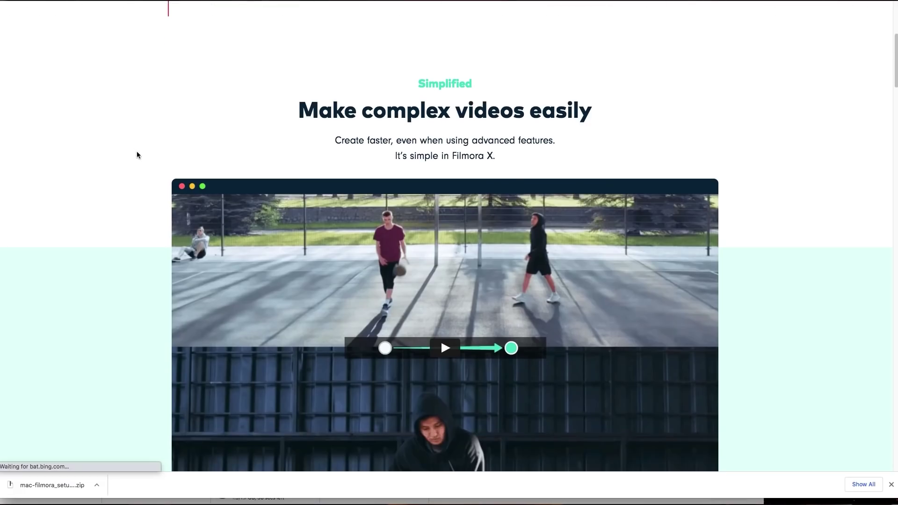
pyautogui.scroll(-10, 137, 154)
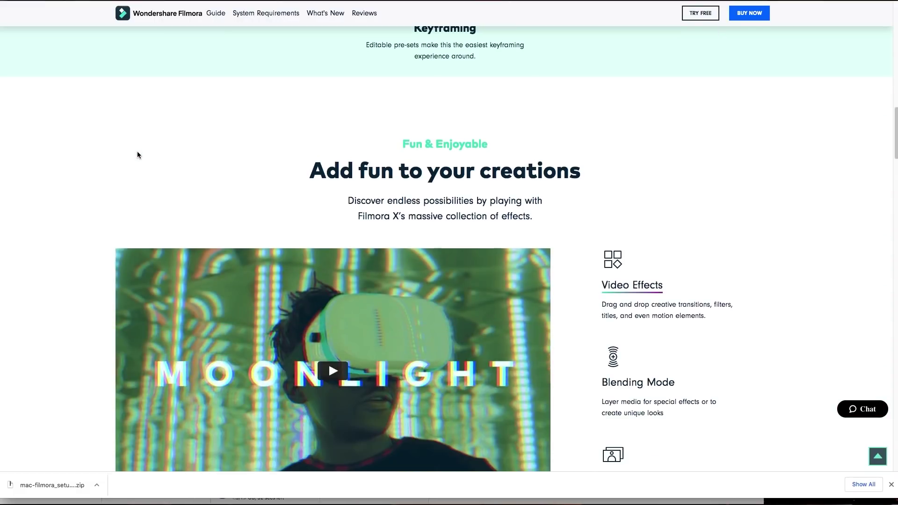
pyautogui.scroll(-3, 137, 154)
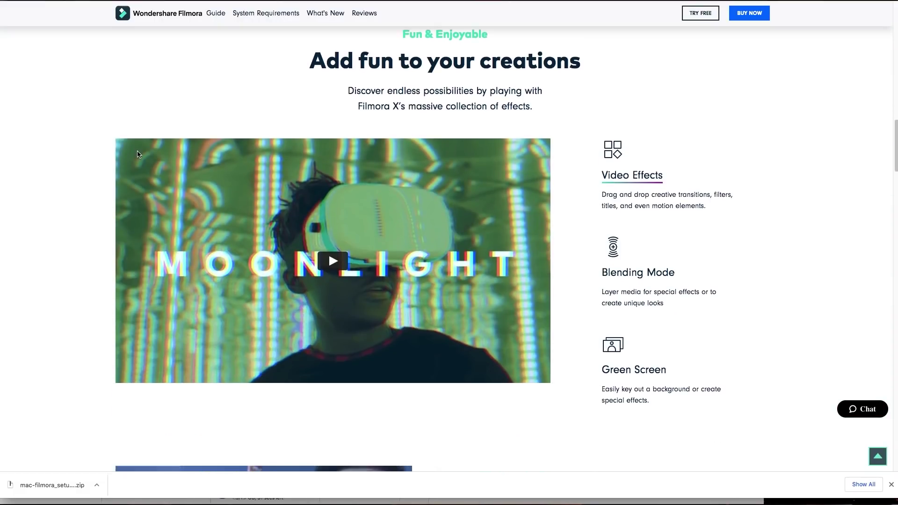
pyautogui.scroll(-8, 136, 154)
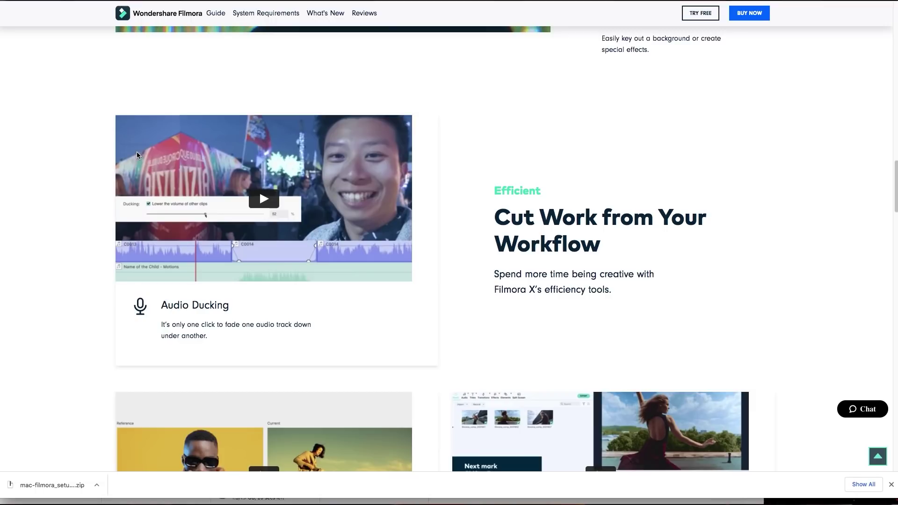
pyautogui.scroll(-5, 137, 152)
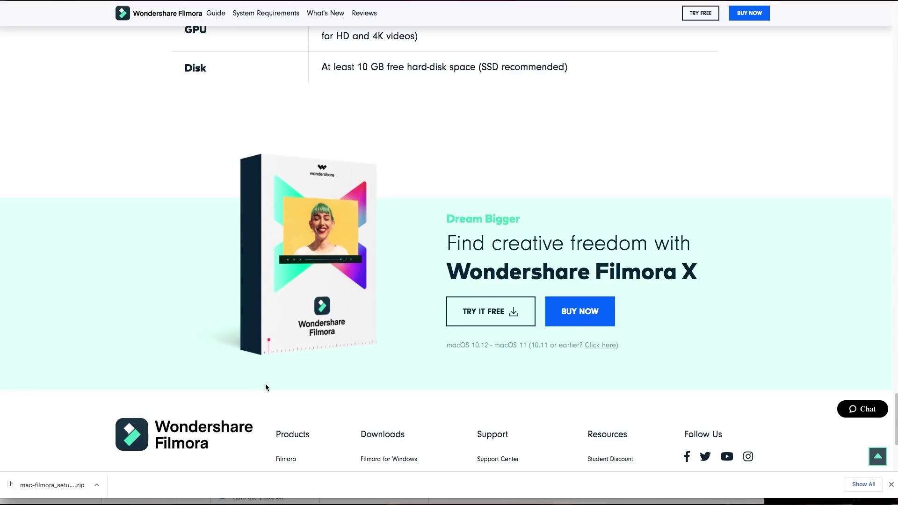
pyautogui.click(471, 317)
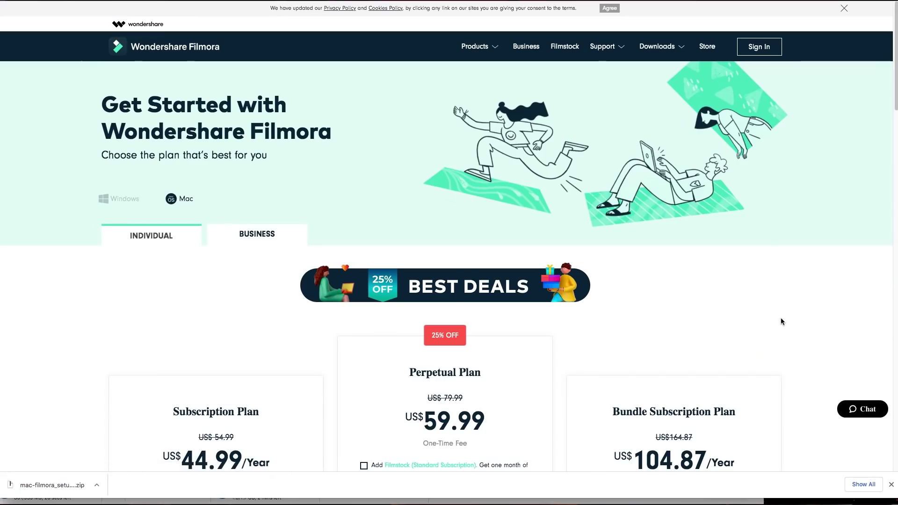
# Step: Add the Filmstock (Standard Subscription) to the Perpetual Plan and proceed to buy it
pyautogui.scroll(-5, 790, 321)
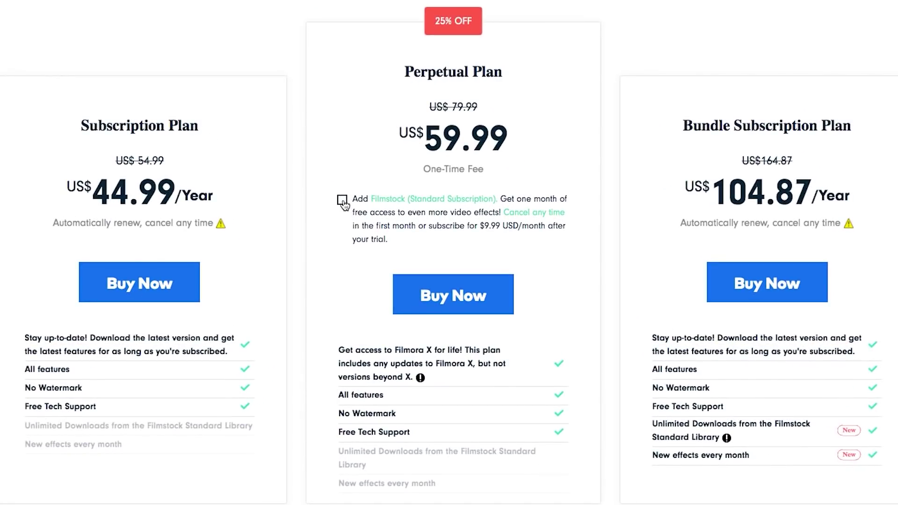
pyautogui.click(343, 201)
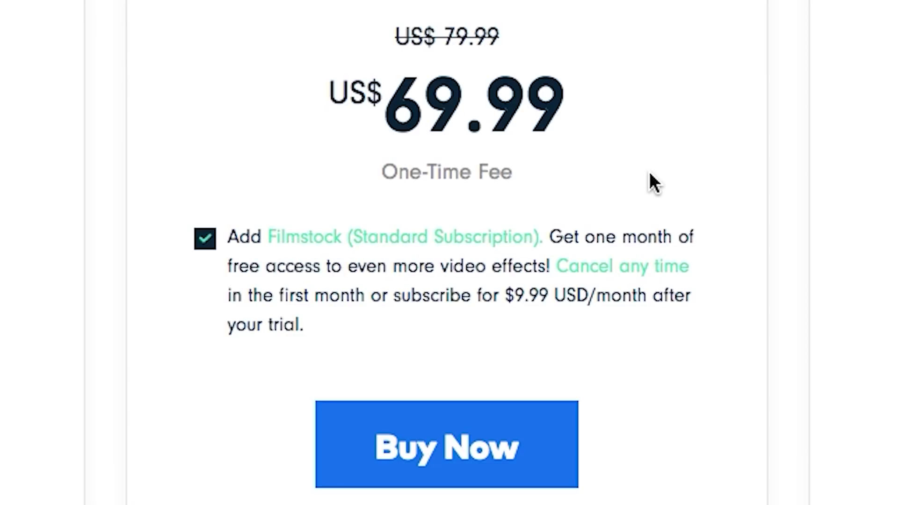
pyautogui.click(517, 444)
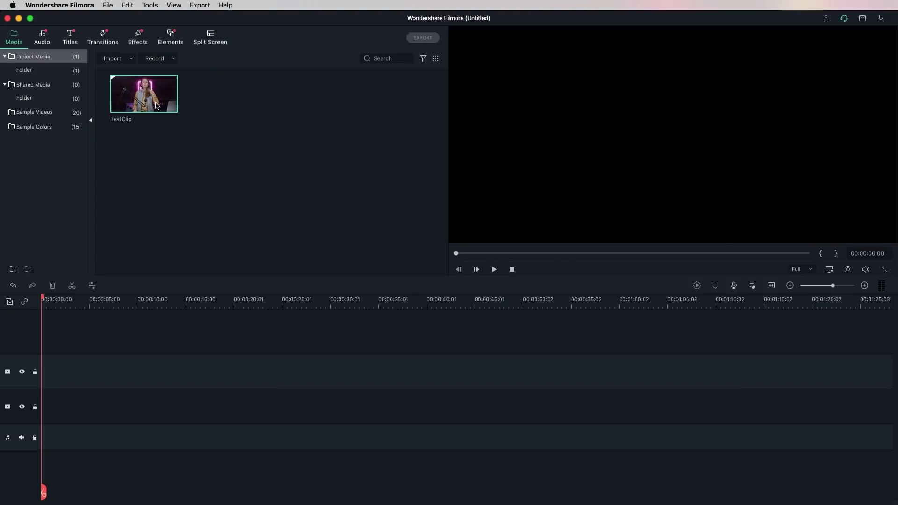
# Step: Add TestClip to the timeline and match the project settings to the media at 1920x1080, 23.98 fps
pyautogui.click(159, 101)
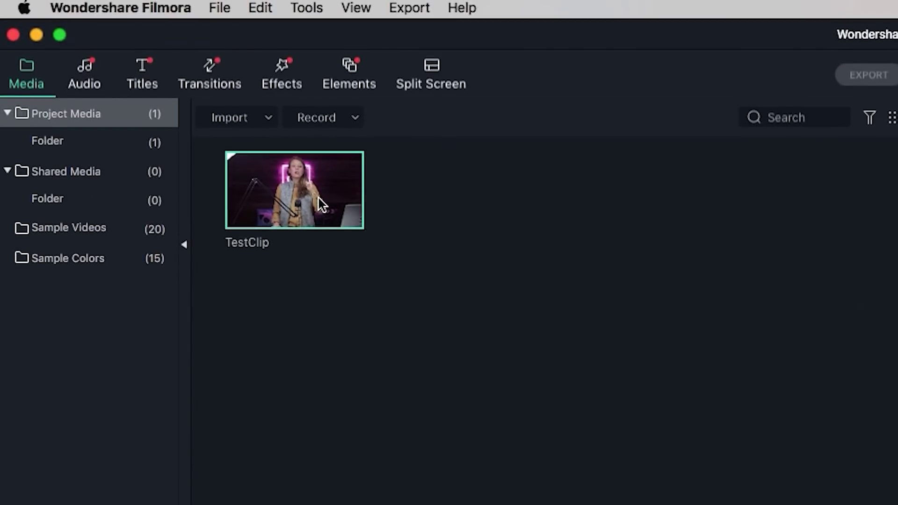
pyautogui.moveTo(321, 201); pyautogui.dragTo(45, 415)
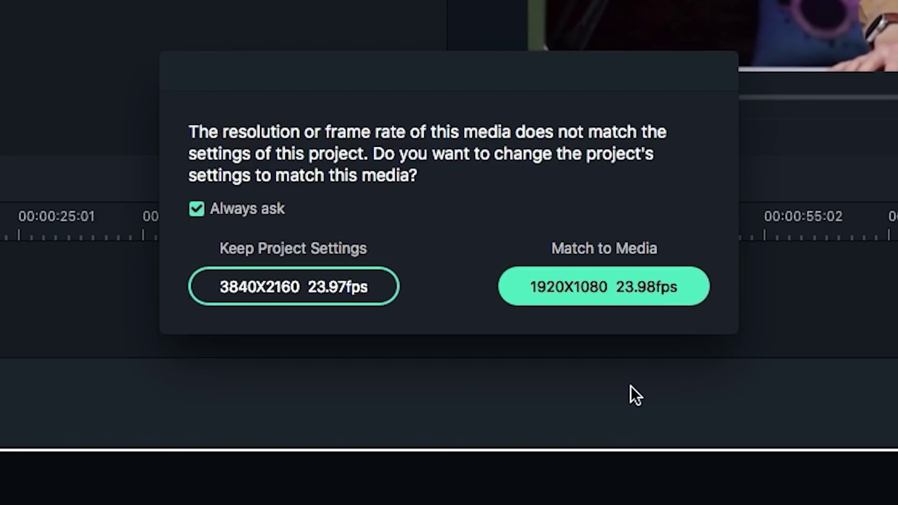
pyautogui.click(642, 299)
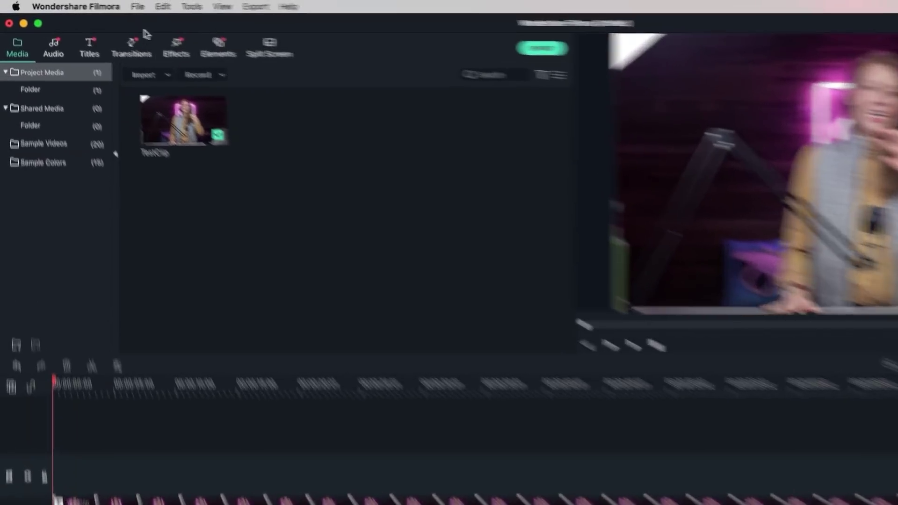
# Step: Review the aspect ratio and frame rate options in the project settings
pyautogui.click(108, 5)
pyautogui.click(142, 126)
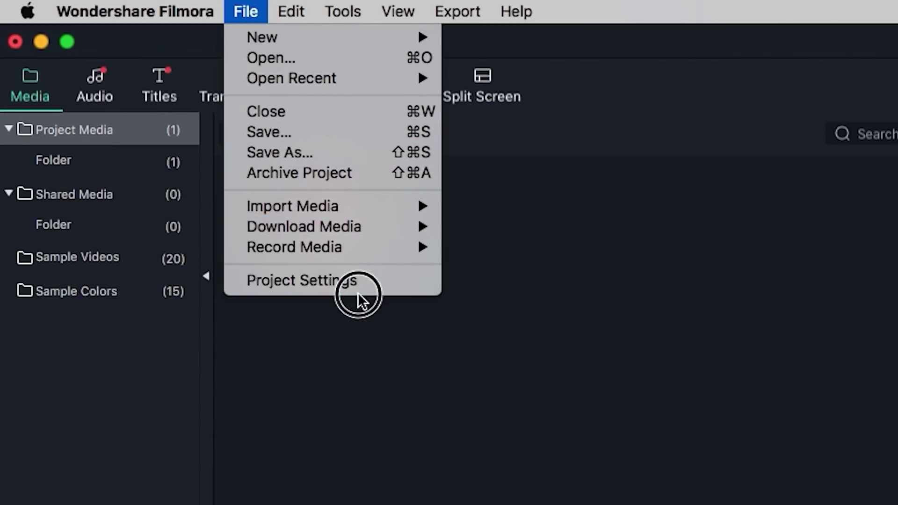
pyautogui.click(400, 283)
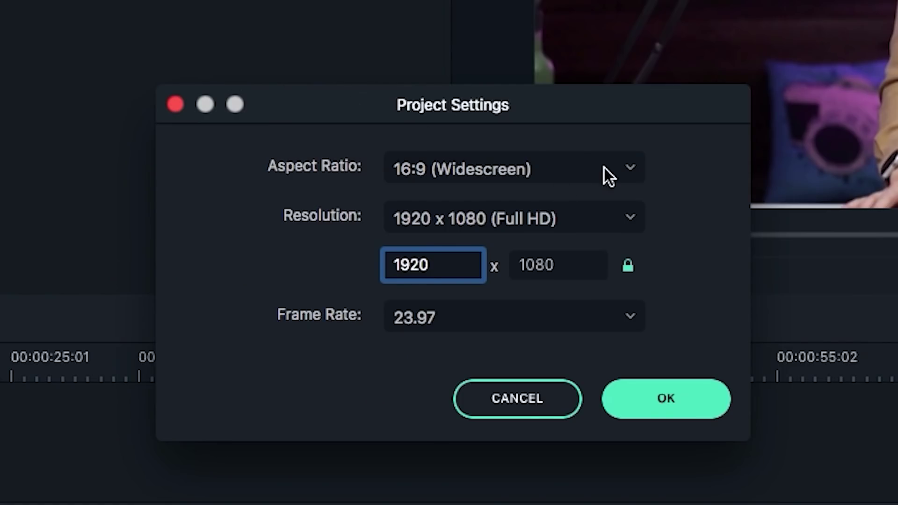
pyautogui.click(604, 168)
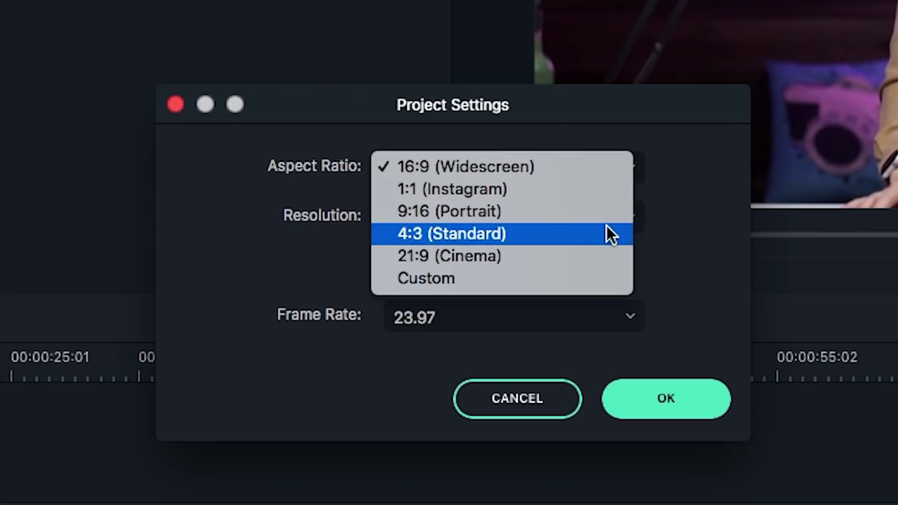
pyautogui.click(706, 292)
pyautogui.click(613, 330)
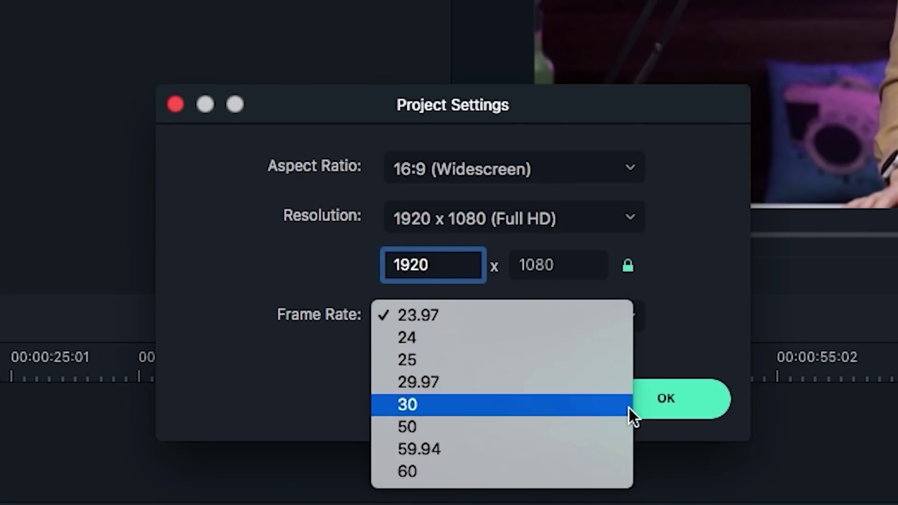
pyautogui.click(701, 320)
pyautogui.click(681, 397)
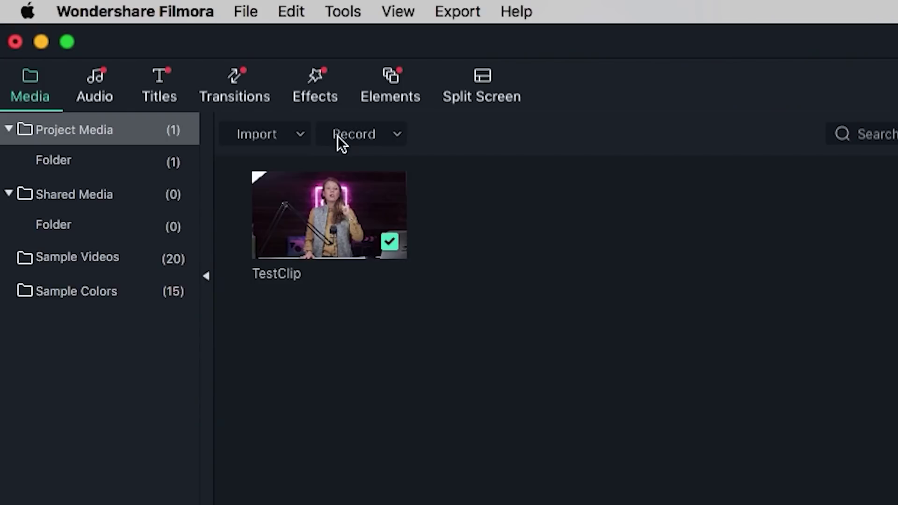
# Step: Open the PC screen recorder and check its available frame rates
pyautogui.click(159, 58)
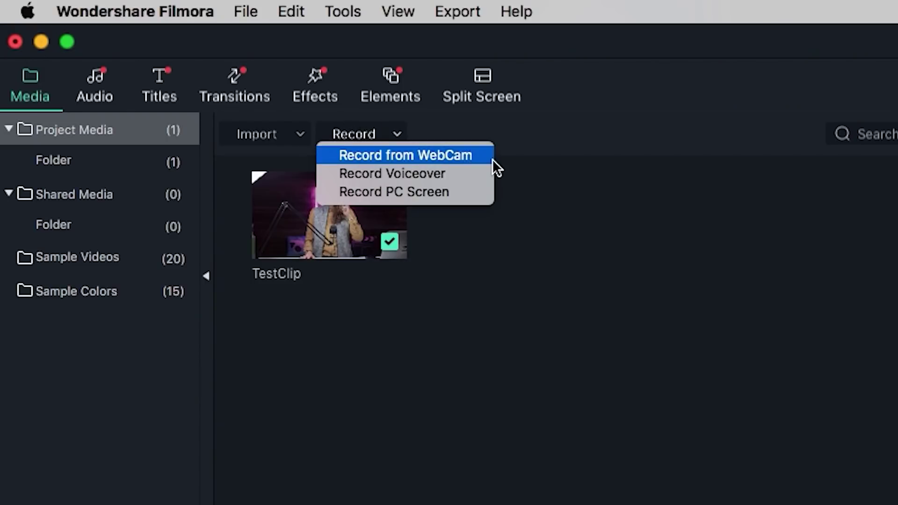
pyautogui.click(472, 193)
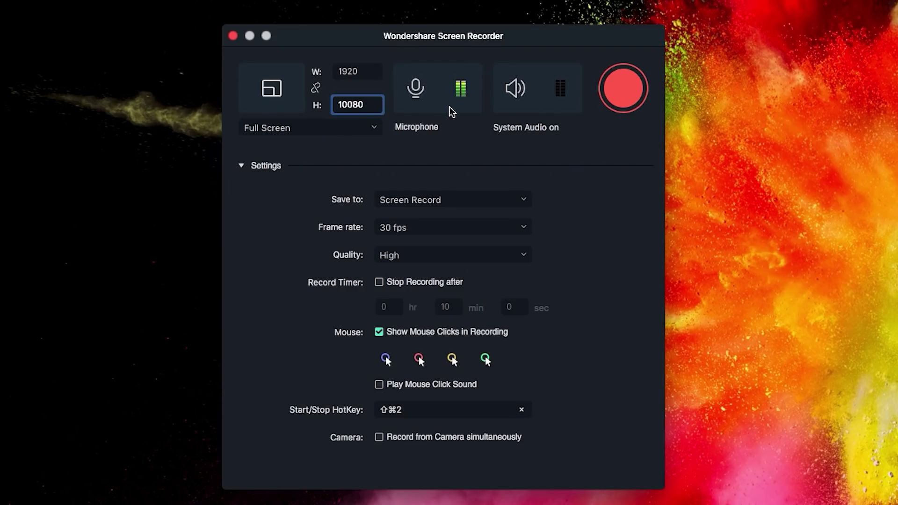
pyautogui.click(458, 233)
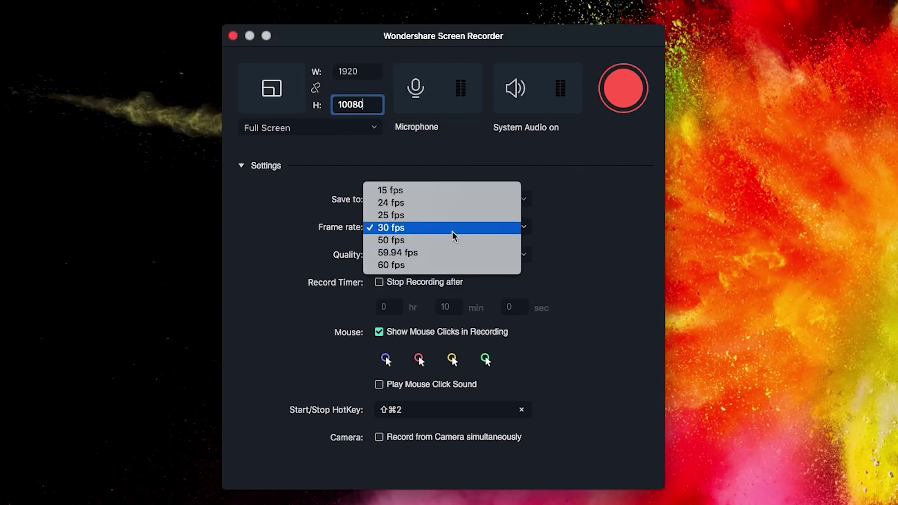
pyautogui.click(593, 251)
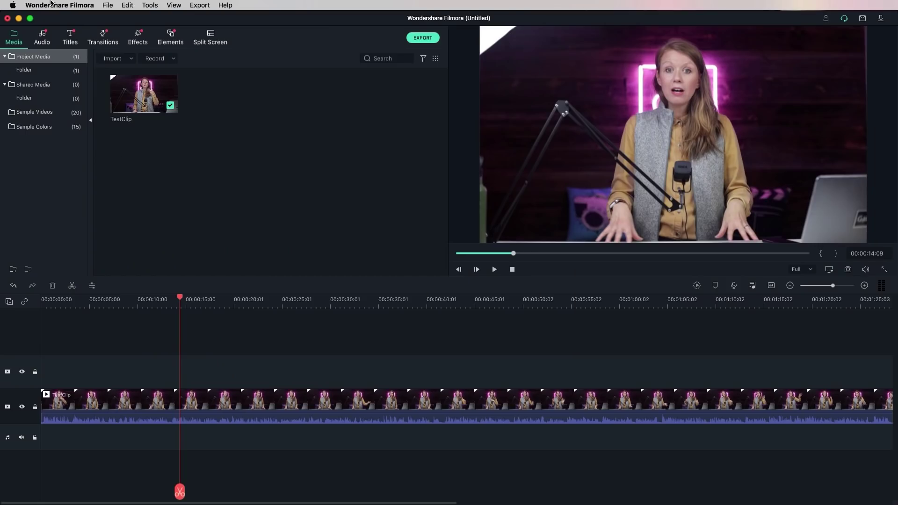
# Step: Toggle hardware acceleration for video rendering and playback off and back on in the performance preferences
pyautogui.click(50, 2)
pyautogui.click(52, 31)
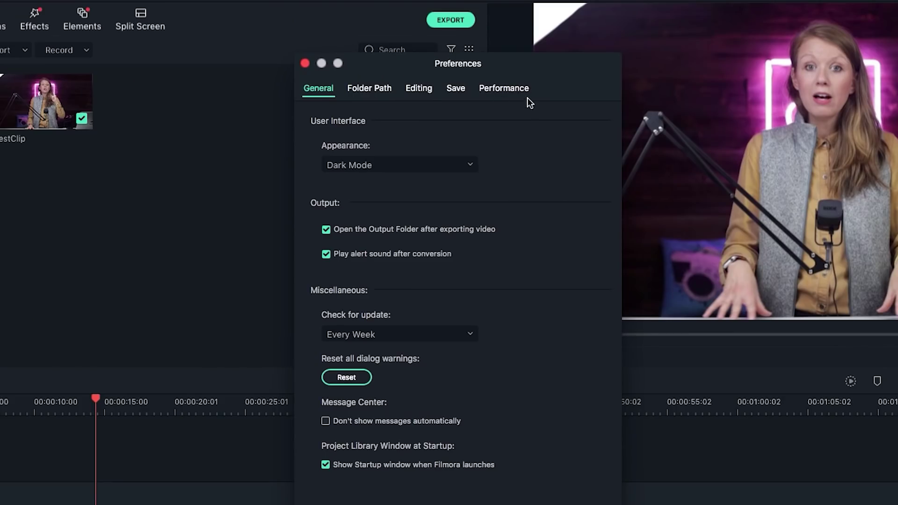
pyautogui.click(517, 87)
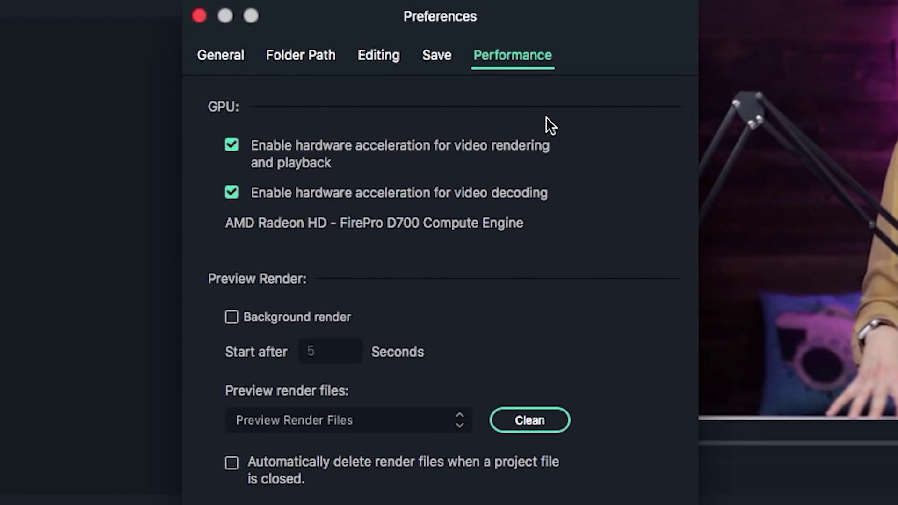
pyautogui.click(235, 145)
pyautogui.click(234, 144)
pyautogui.click(199, 17)
# Step: Try the 1/2 and 1/8 playback qualities for the preview, and return it to Full
pyautogui.click(736, 418)
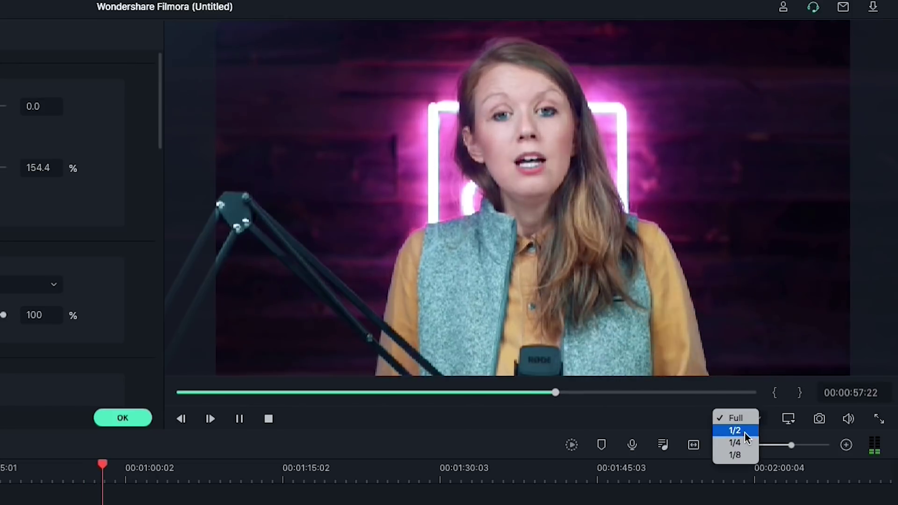
pyautogui.click(737, 430)
pyautogui.click(744, 419)
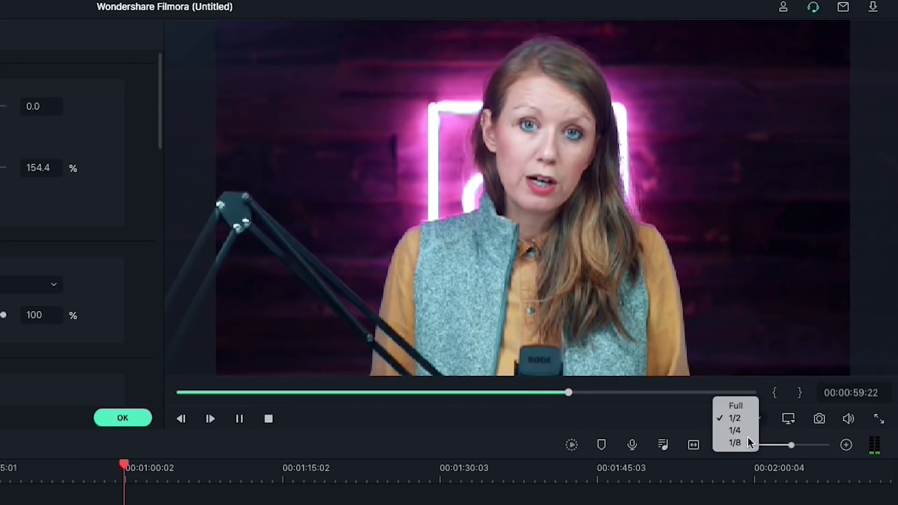
pyautogui.click(748, 441)
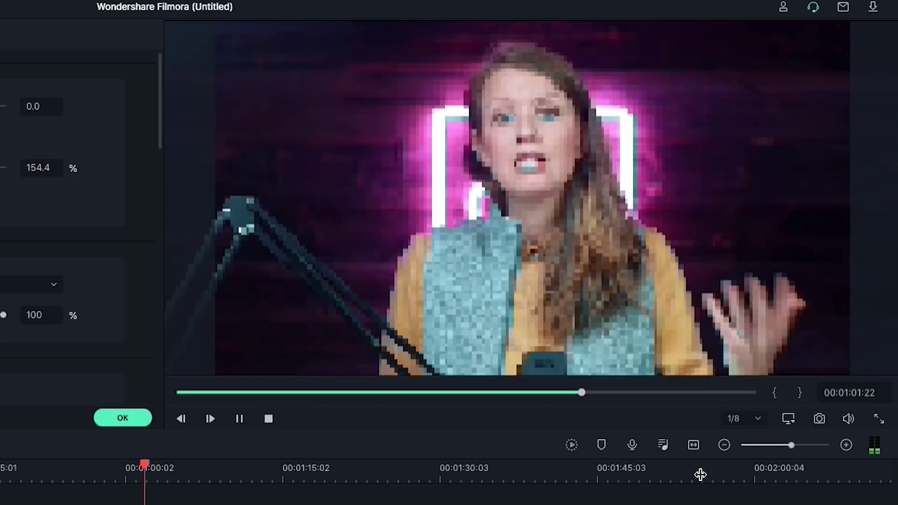
pyautogui.click(740, 418)
pyautogui.click(739, 382)
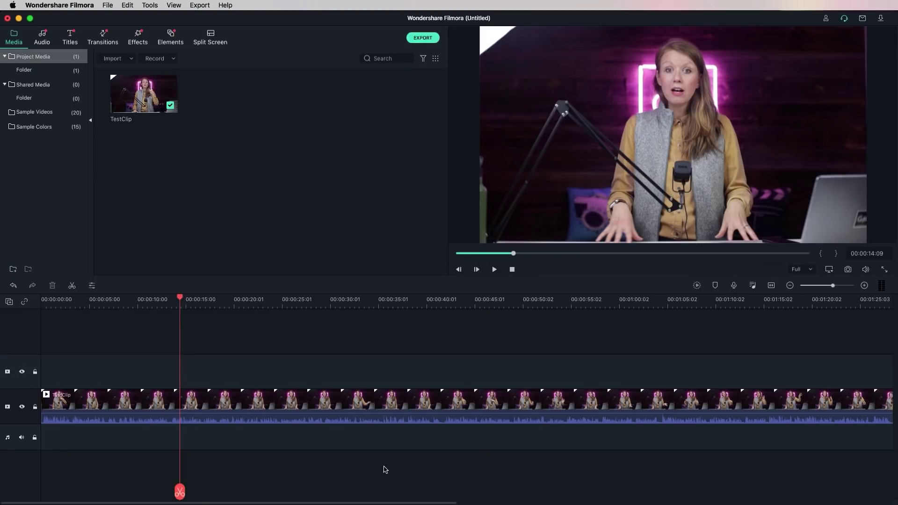
# Step: Scrub through TestClip to 00:01:26:08 and split the clip there
pyautogui.moveTo(179, 493); pyautogui.dragTo(110, 467)
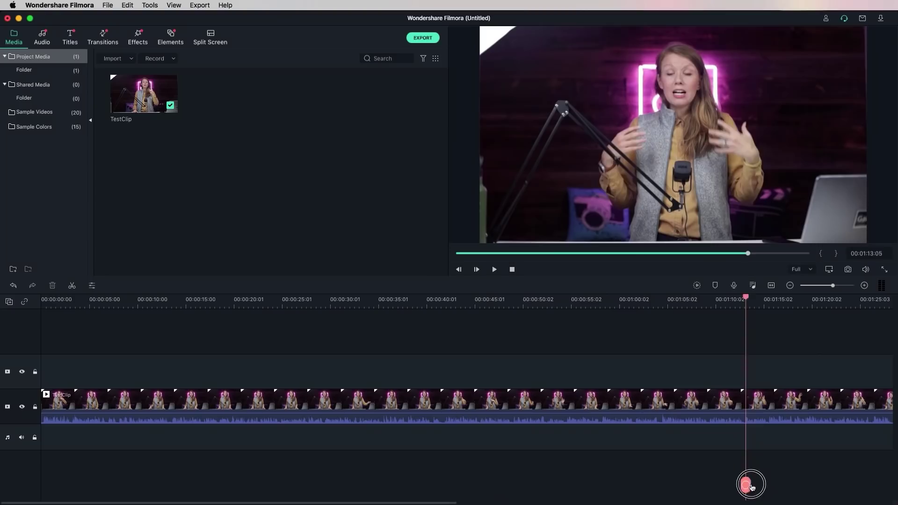
pyautogui.moveTo(747, 483); pyautogui.dragTo(864, 486)
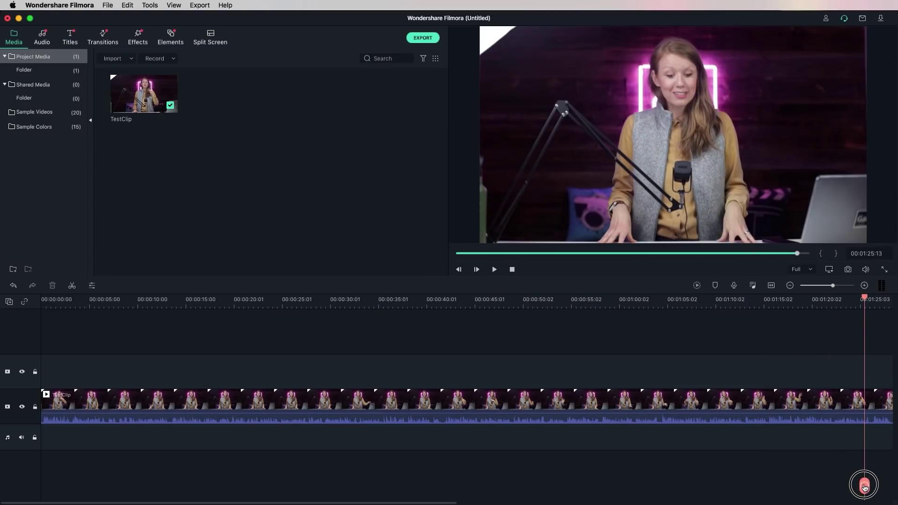
pyautogui.click(872, 319)
pyautogui.moveTo(872, 500)
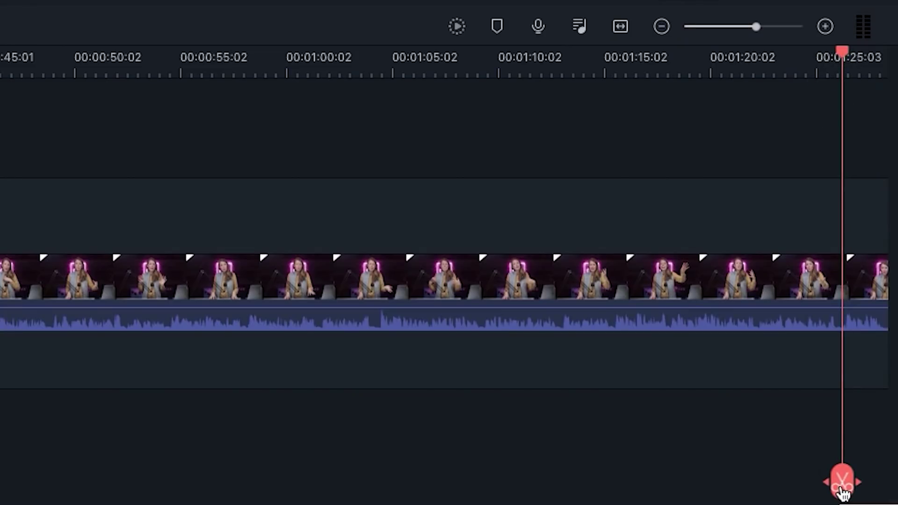
pyautogui.click(841, 486)
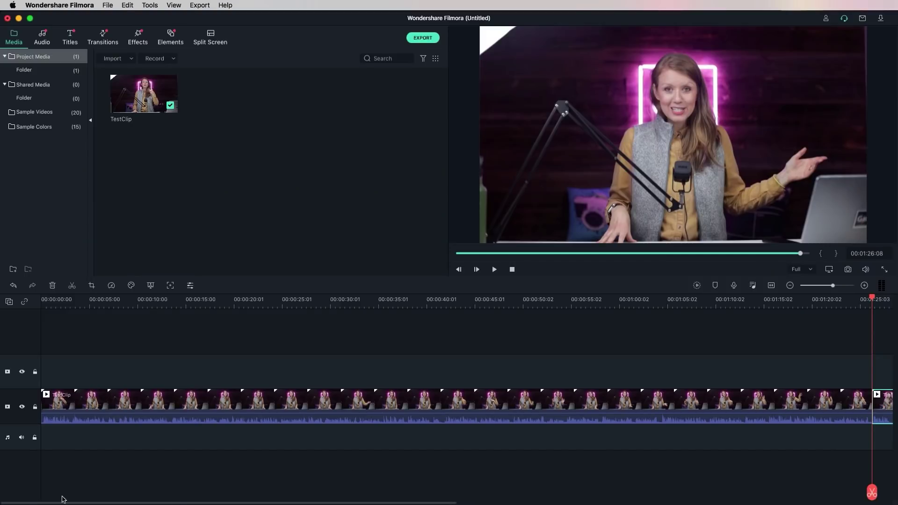
# Step: Restore the default keyboard shortcuts, open the Split command's shortcut under Tools for editing, and accept the shortcut settings
pyautogui.click(863, 286)
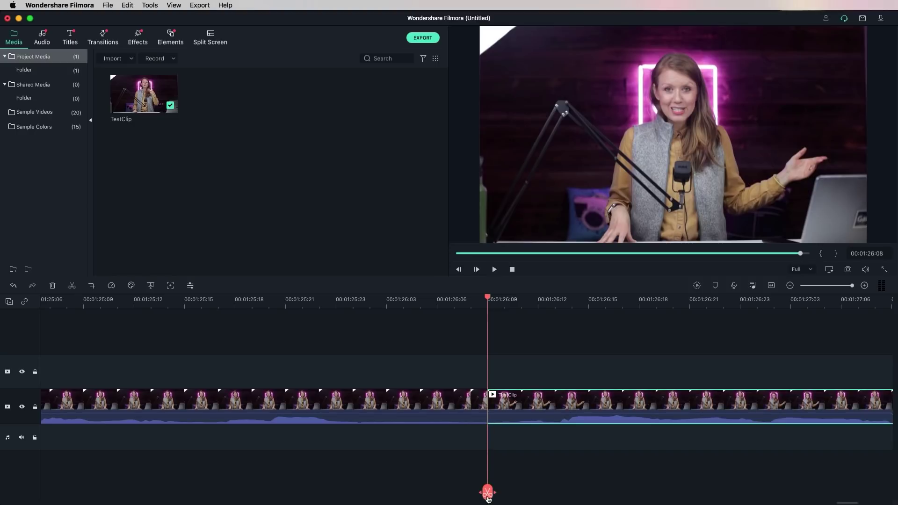
pyautogui.click(60, 5)
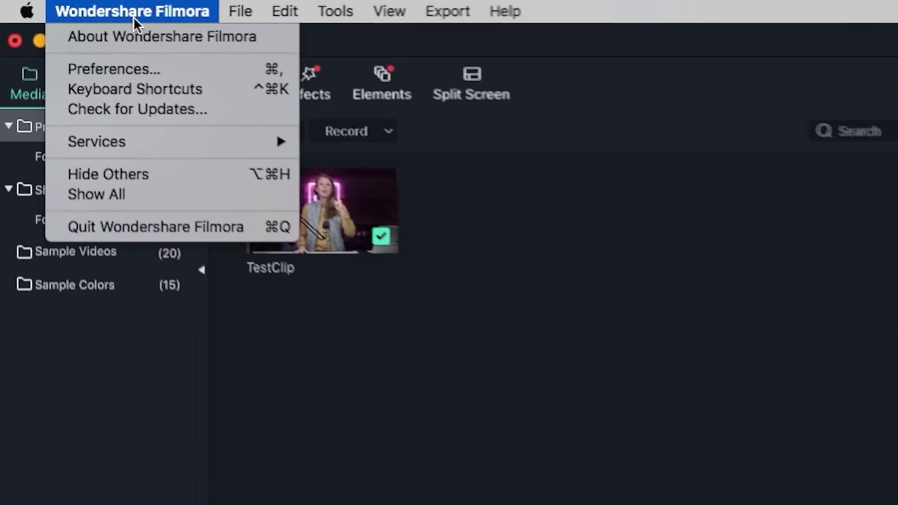
pyautogui.click(132, 94)
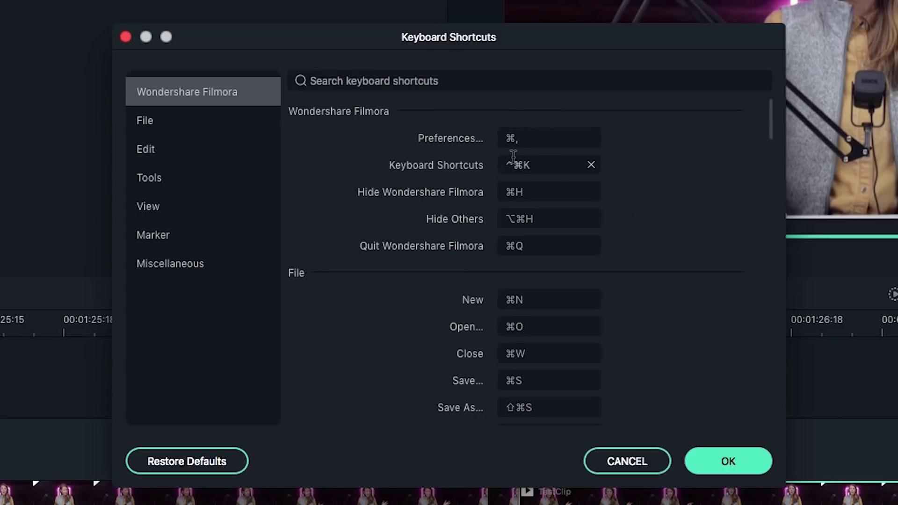
pyautogui.click(183, 182)
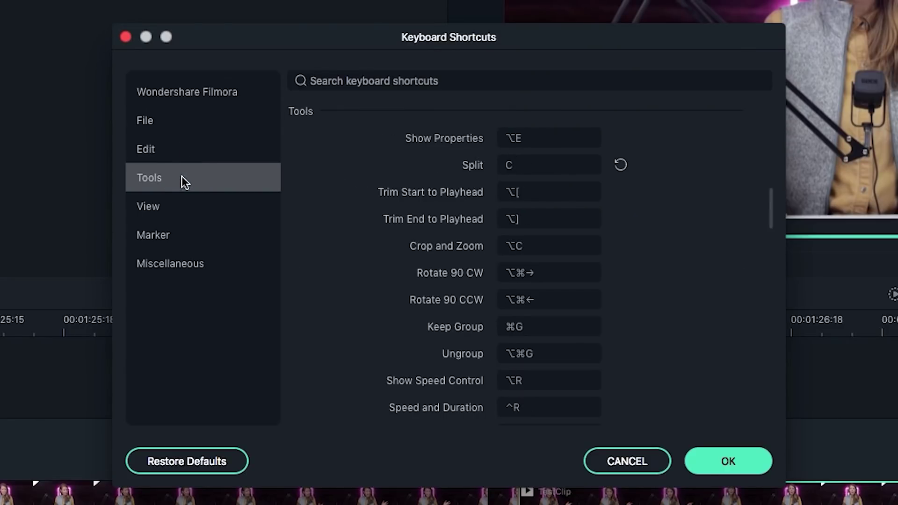
pyautogui.click(577, 165)
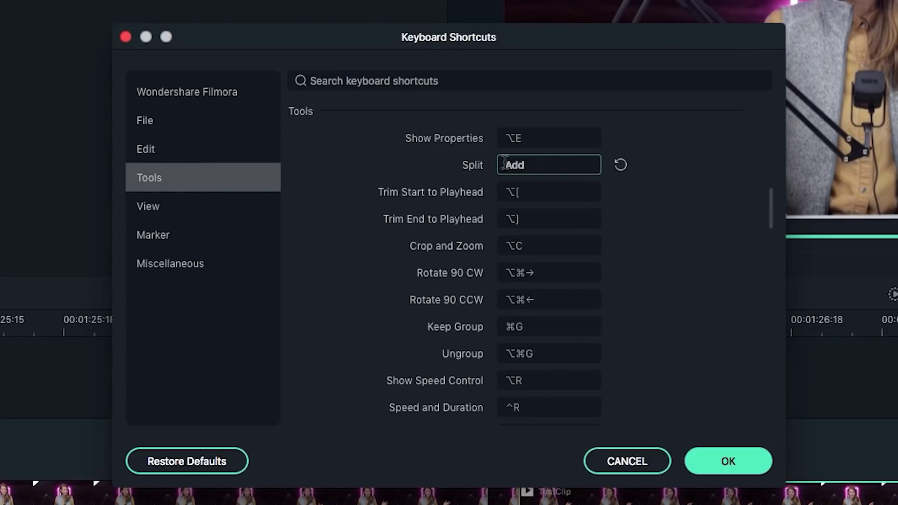
pyautogui.moveTo(503, 168)
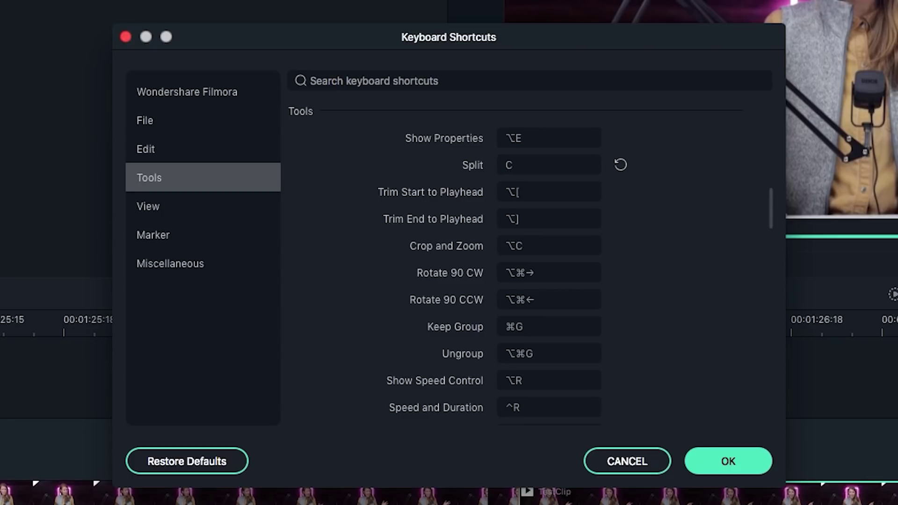
pyautogui.click(198, 459)
pyautogui.click(504, 165)
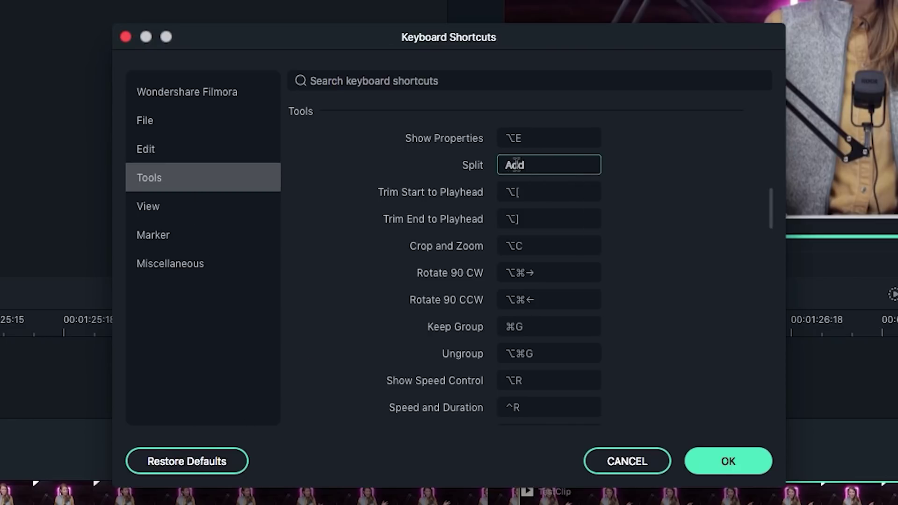
pyautogui.click(735, 460)
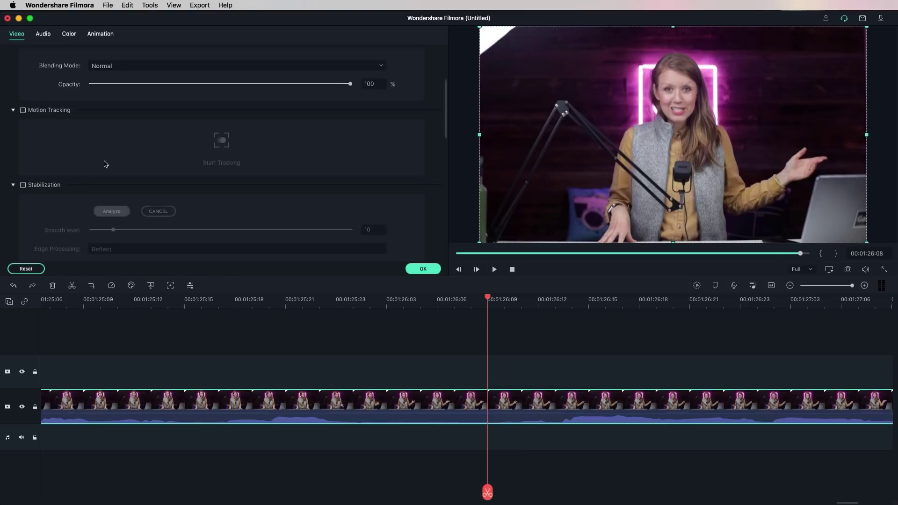
# Step: Scale TestClip to 119% and shift its X position to -59
pyautogui.scroll(5, 105, 166)
pyautogui.moveTo(218, 118); pyautogui.dragTo(222, 118)
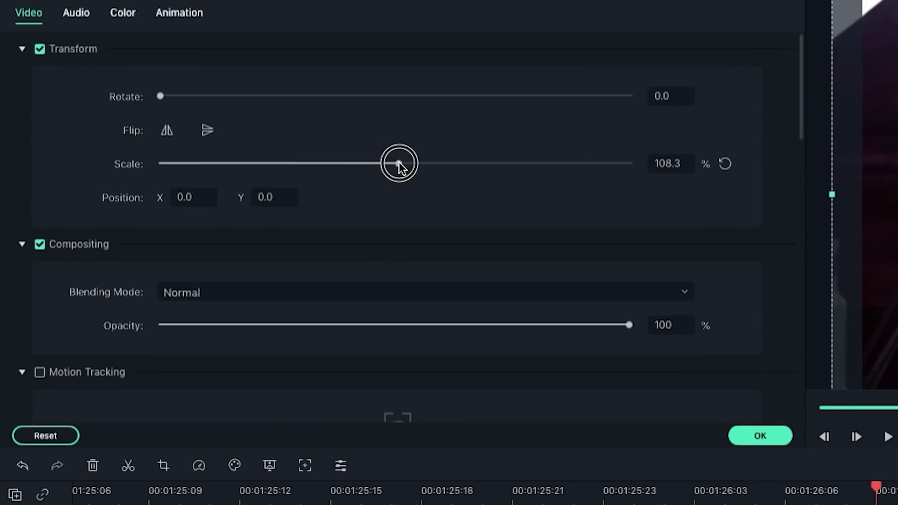
pyautogui.moveTo(399, 163); pyautogui.dragTo(406, 164)
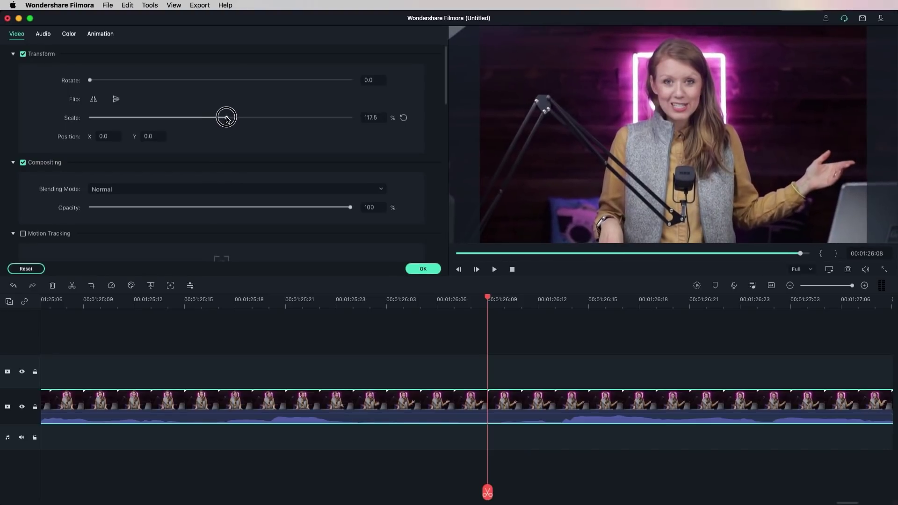
pyautogui.moveTo(226, 118); pyautogui.dragTo(228, 120)
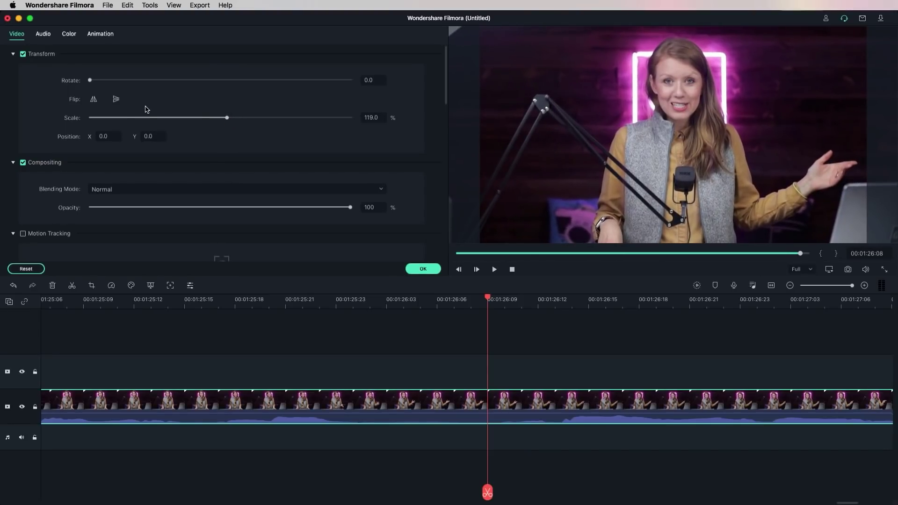
pyautogui.moveTo(98, 136)
pyautogui.mouseDown()
pyautogui.moveTo(77, 134)
pyautogui.moveTo(110, 136)
pyautogui.moveTo(89, 136)
pyautogui.mouseUp()
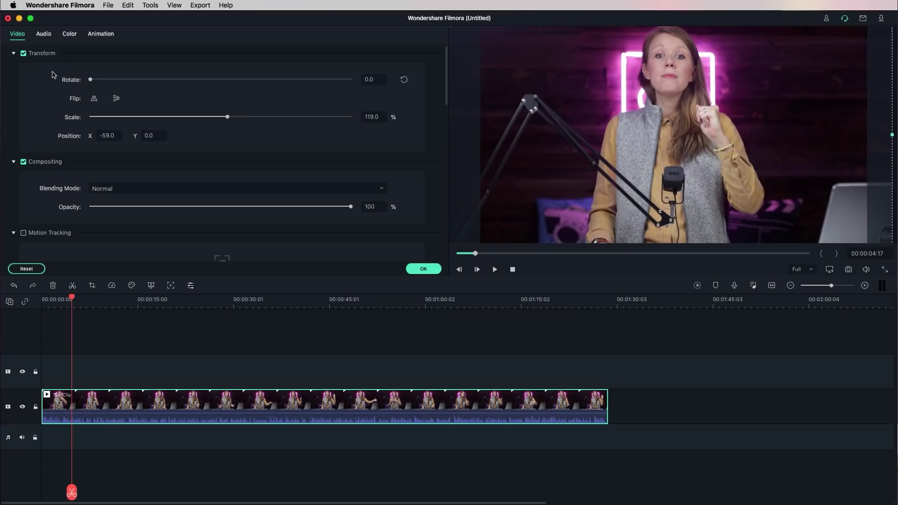
# Step: Play TestClip with Weak background noise removal, turn the removal off, and toggle ducking on and off before closing the audio settings
pyautogui.click(44, 36)
pyautogui.press('space')
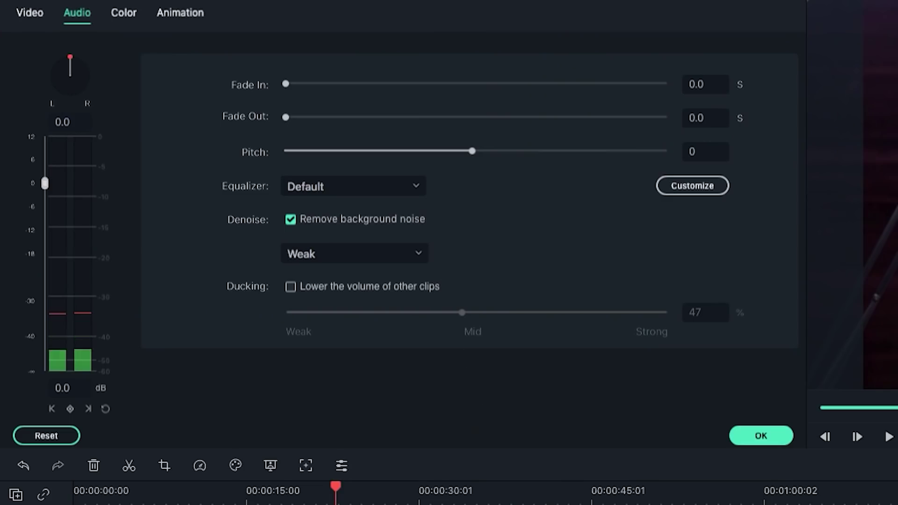
pyautogui.click(290, 220)
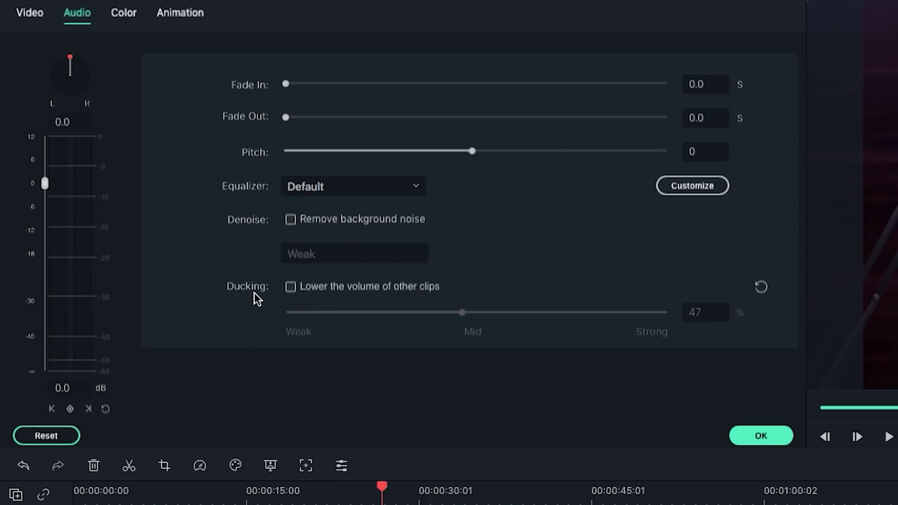
pyautogui.click(288, 288)
pyautogui.click(290, 289)
pyautogui.click(747, 440)
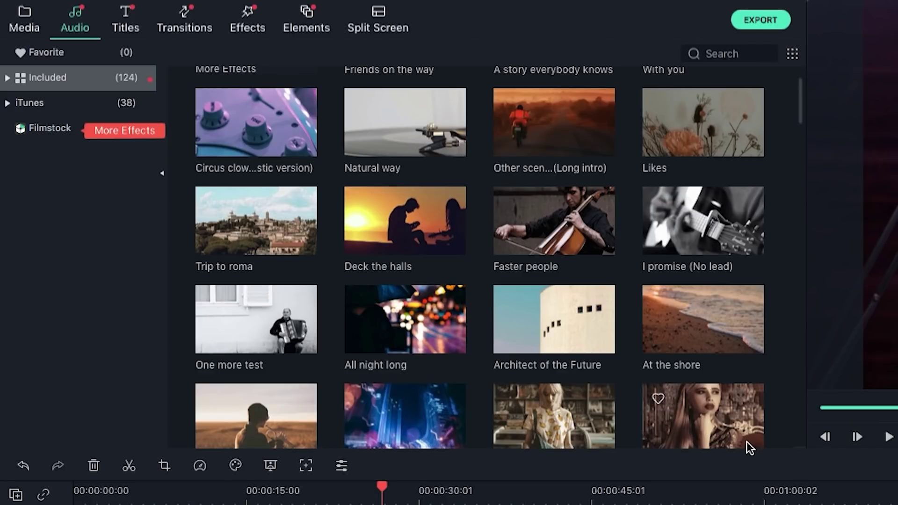
# Step: Add the included music One more test at the start of the audio track and play it together with TestClip
pyautogui.click(75, 26)
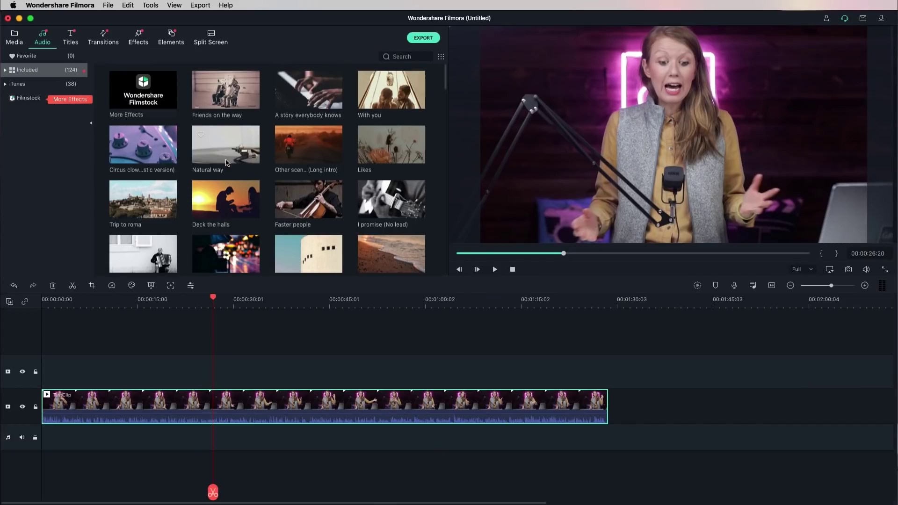
pyautogui.scroll(-2, 226, 161)
pyautogui.click(143, 207)
pyautogui.moveTo(143, 207); pyautogui.dragTo(43, 434)
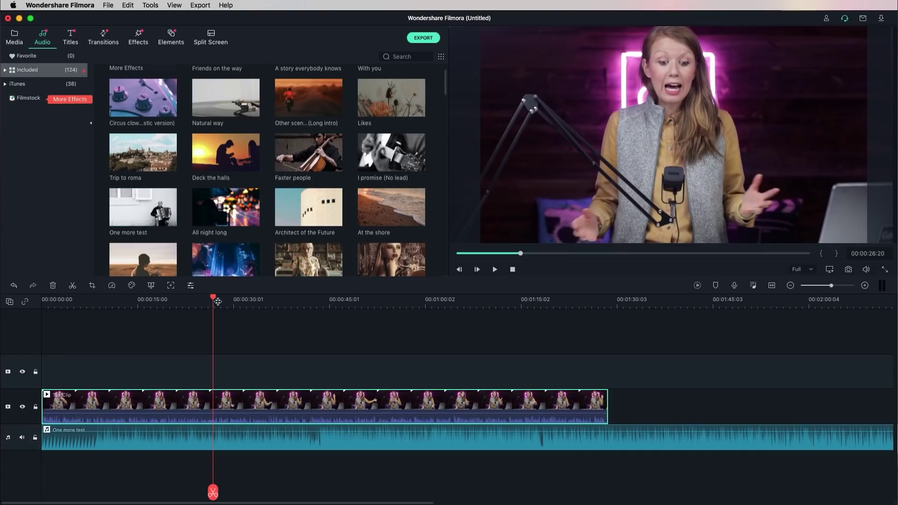
pyautogui.moveTo(213, 301); pyautogui.dragTo(100, 300)
pyautogui.press('space')
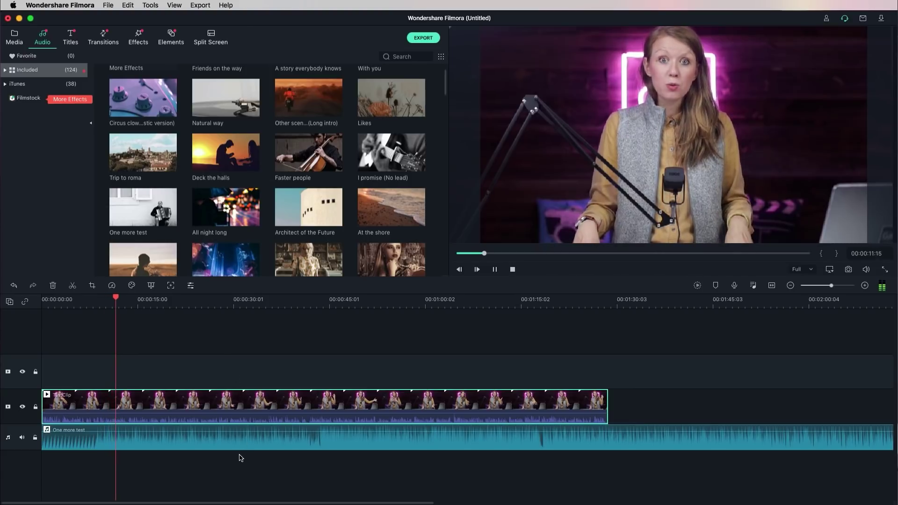
pyautogui.press('space')
# Step: Enable ducking on TestClip, set its strength to 50% while listening against the music, and apply the audio settings
pyautogui.doubleClick(193, 414)
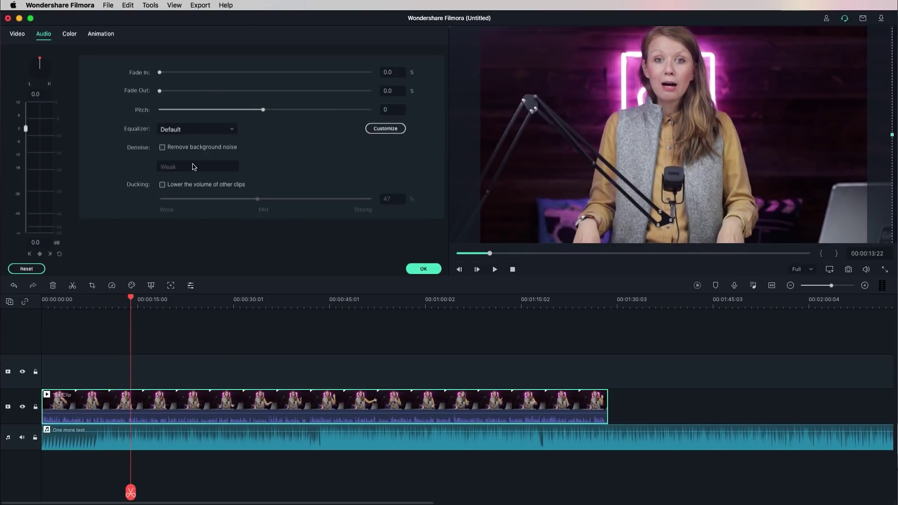
pyautogui.click(162, 185)
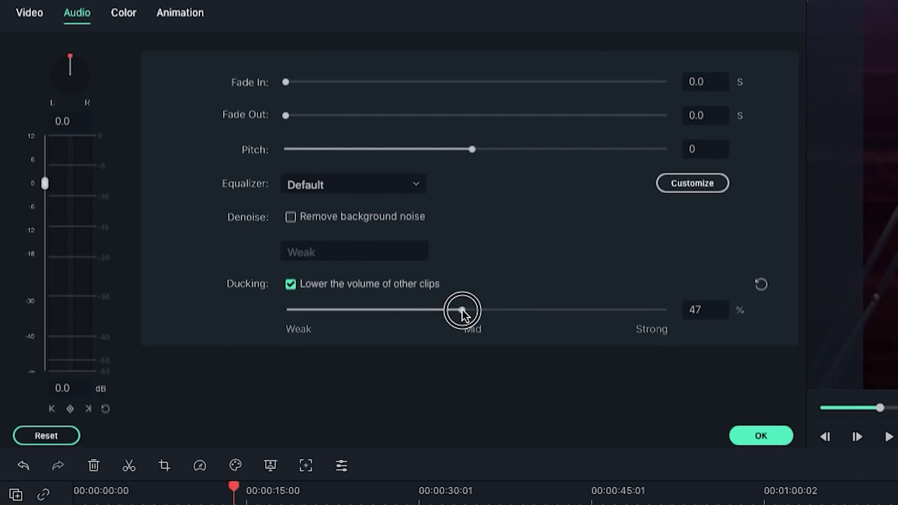
pyautogui.moveTo(395, 310); pyautogui.dragTo(421, 314)
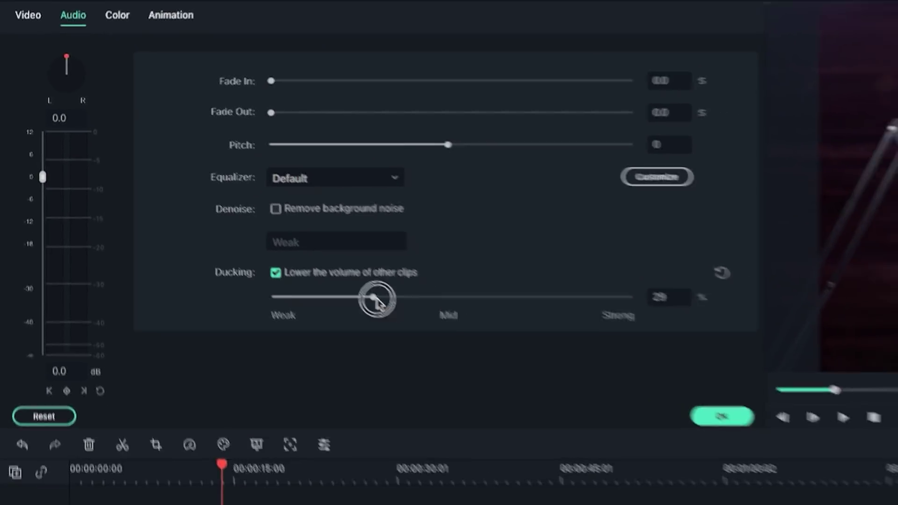
pyautogui.moveTo(271, 204)
pyautogui.mouseDown()
pyautogui.moveTo(331, 203)
pyautogui.moveTo(218, 203)
pyautogui.moveTo(256, 206)
pyautogui.mouseUp()
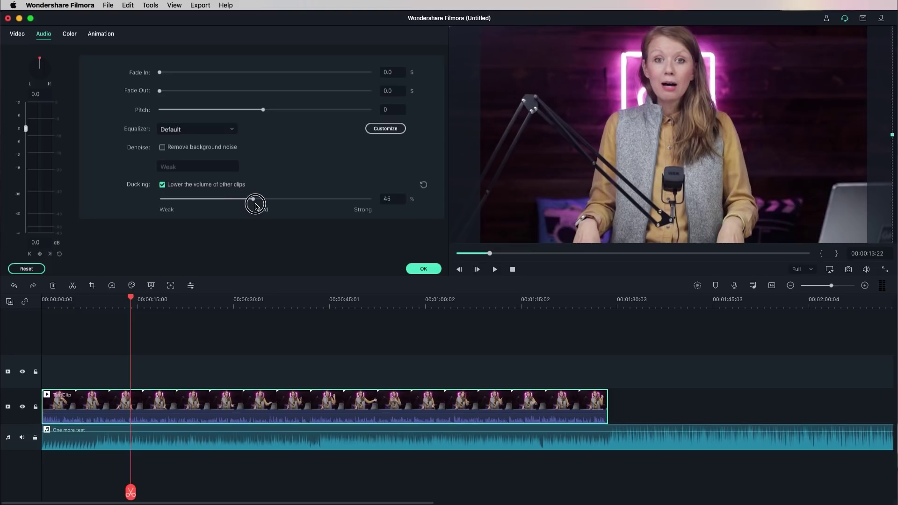
pyautogui.press('space')
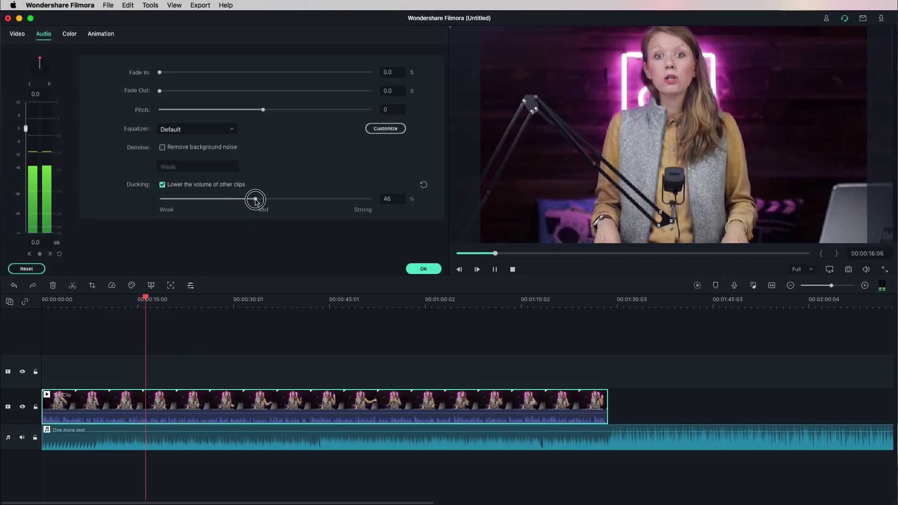
pyautogui.moveTo(256, 203); pyautogui.dragTo(264, 202)
pyautogui.press('space')
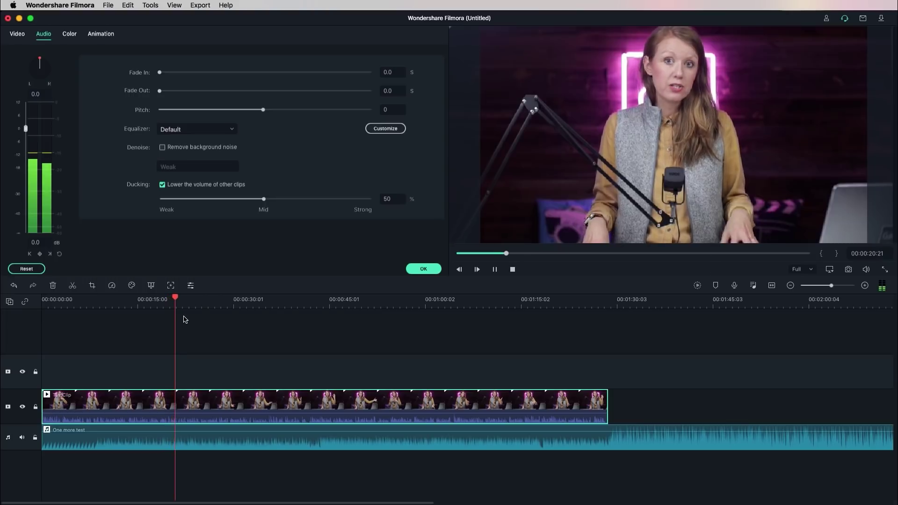
pyautogui.click(162, 186)
pyautogui.click(162, 186)
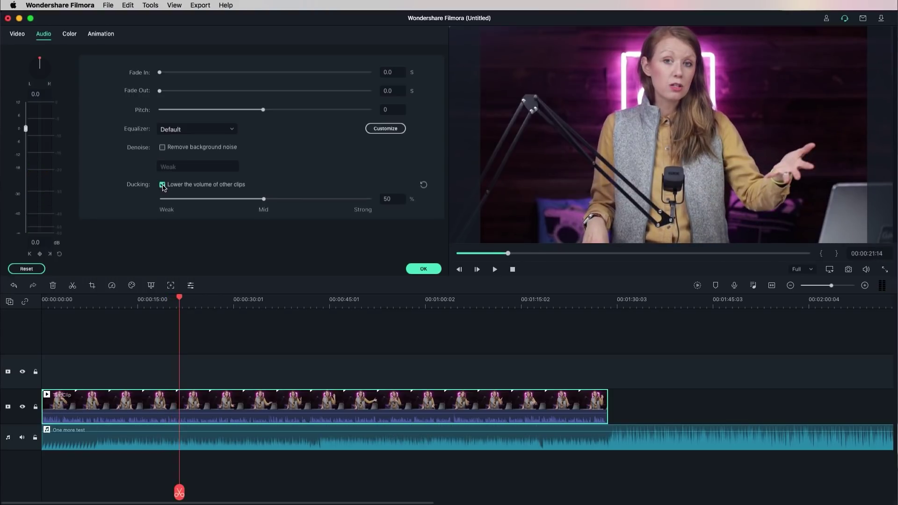
pyautogui.click(423, 270)
# Step: Open the audio mixer and lower one track's volume fader
pyautogui.click(753, 285)
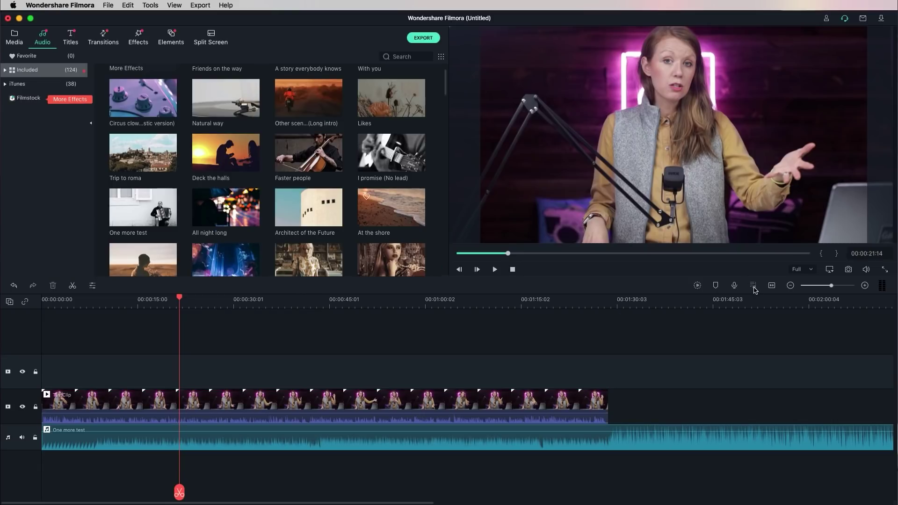
pyautogui.click(333, 228)
pyautogui.moveTo(333, 227); pyautogui.dragTo(334, 267)
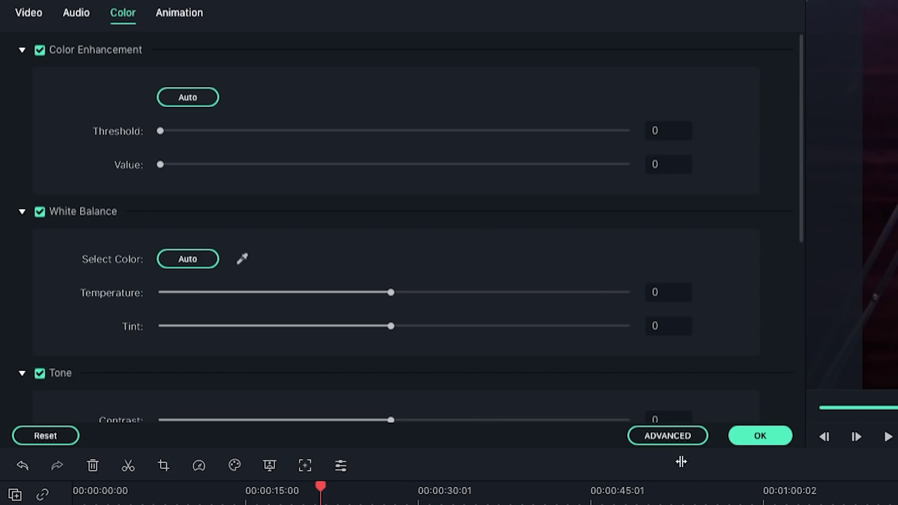
# Step: Try the 007 Series, Batman and Game of Thrones presets in Advanced Color Tuning, and apply Mission Impossible
pyautogui.click(678, 439)
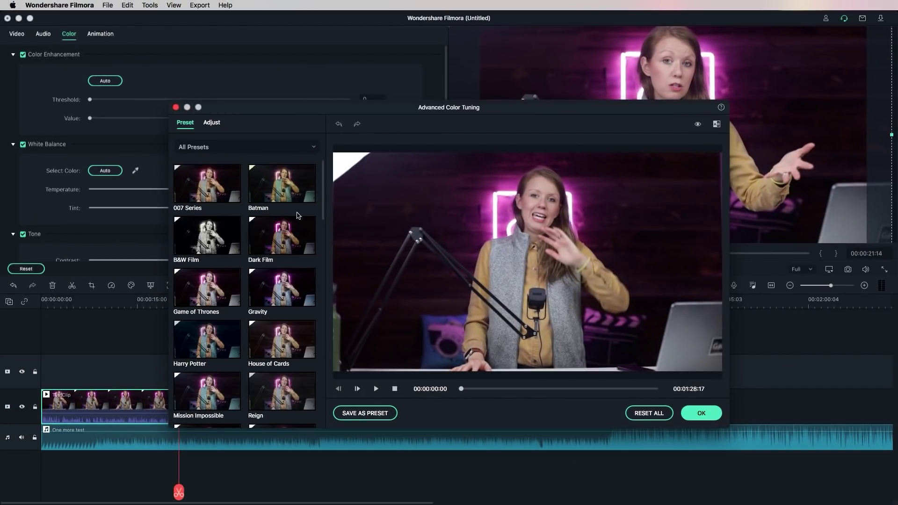
pyautogui.click(215, 192)
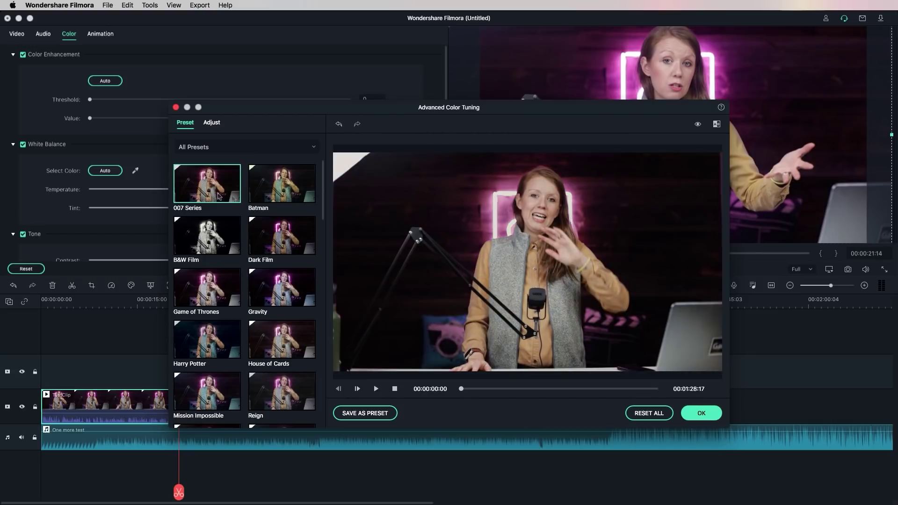
pyautogui.click(273, 198)
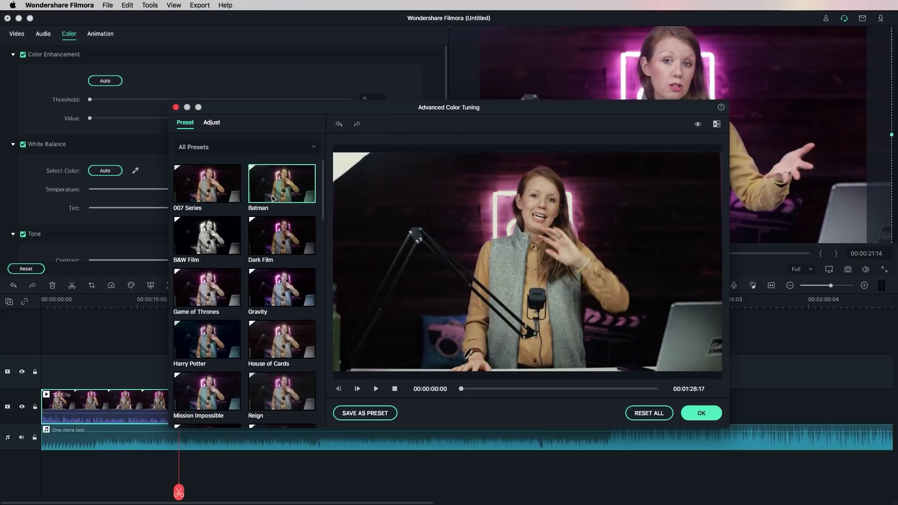
pyautogui.click(213, 294)
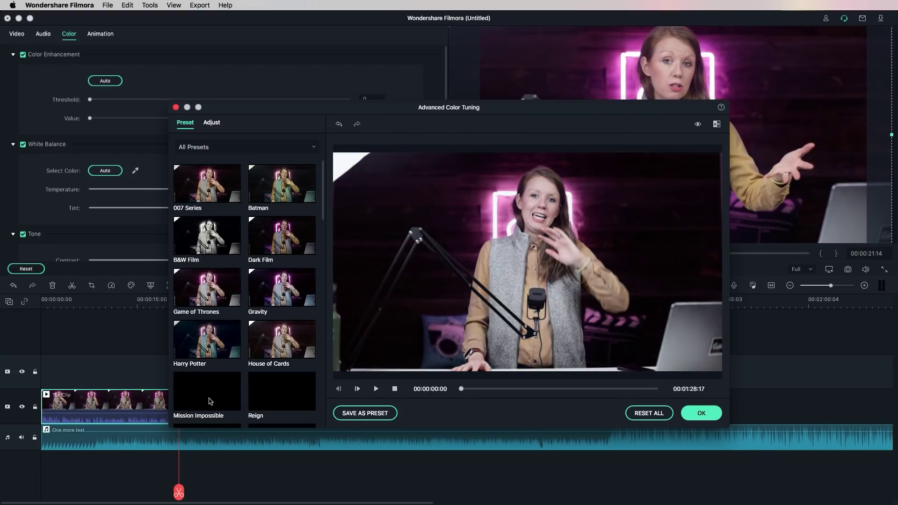
pyautogui.click(209, 401)
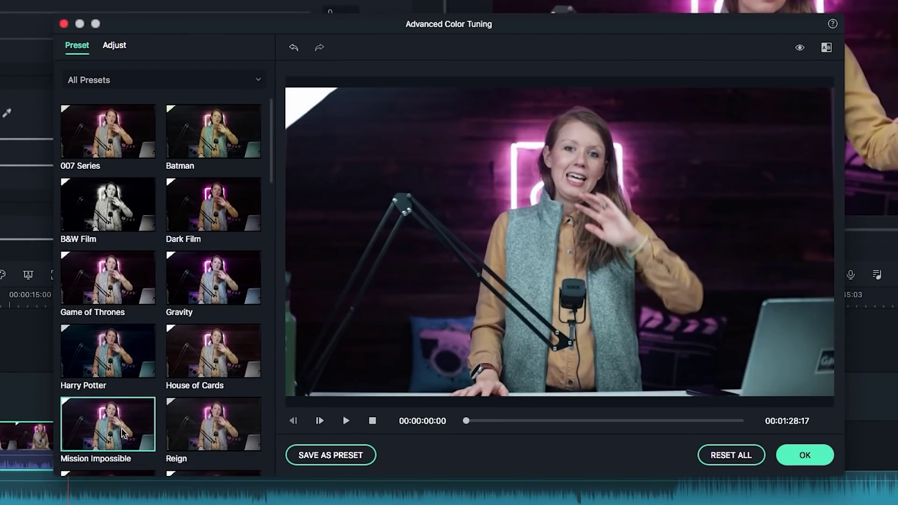
pyautogui.scroll(-2, 123, 440)
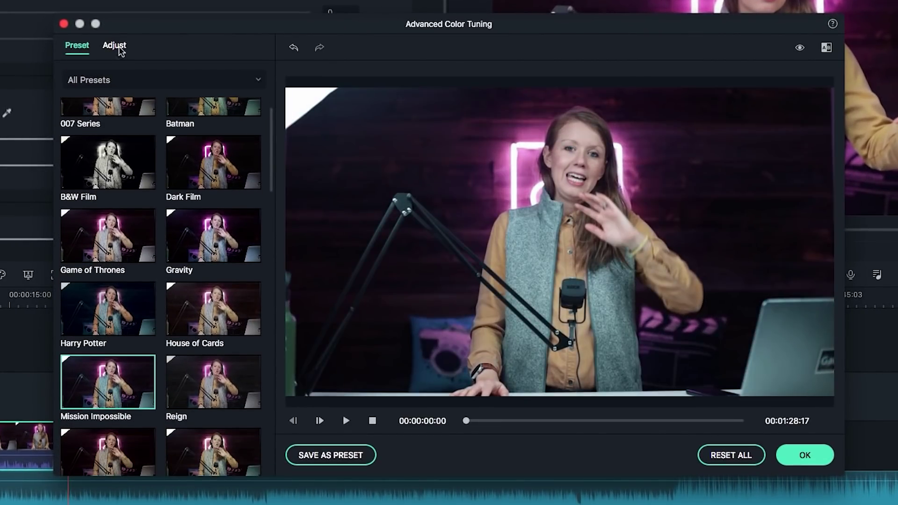
# Step: Expand the White Balance settings in the manual color adjustments and turn White Balance off
pyautogui.click(115, 46)
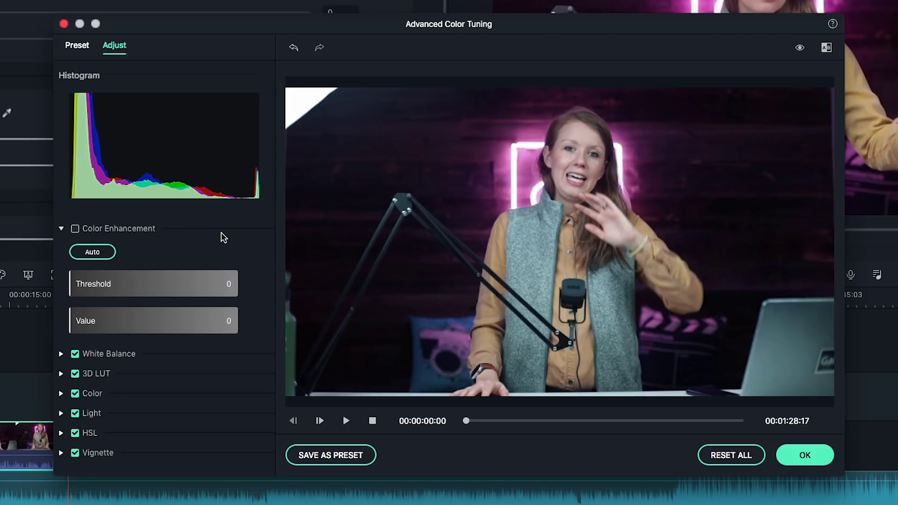
pyautogui.click(62, 355)
pyautogui.scroll(-2, 206, 357)
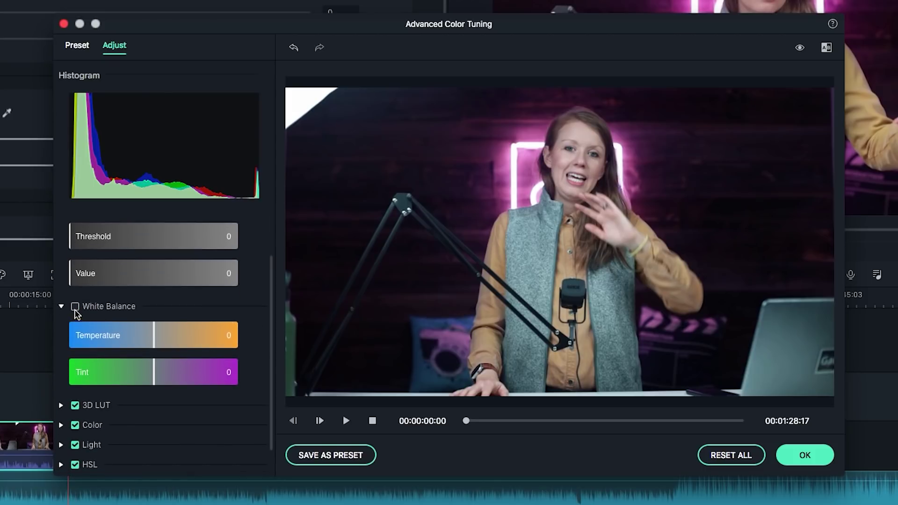
# Step: Set the White Balance temperature to -3, expand 3D LUT and look through its list of LUTs
pyautogui.scroll(-2, 228, 318)
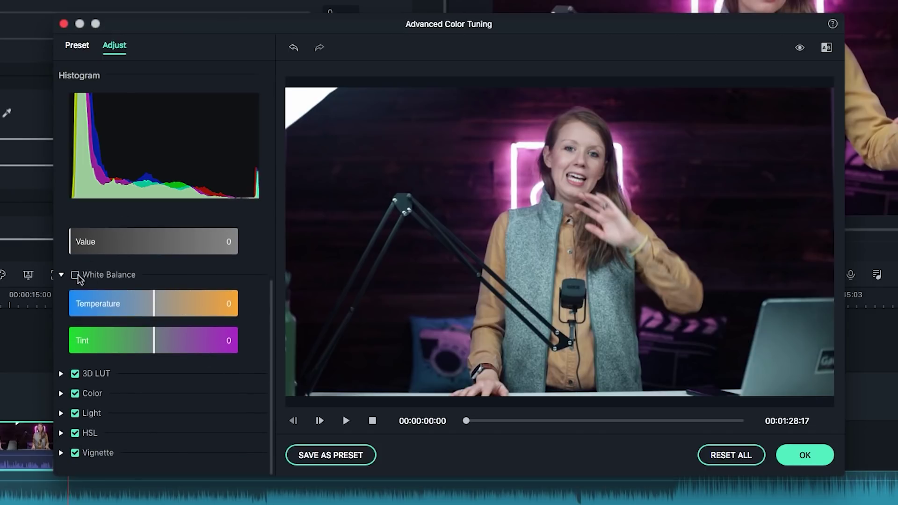
pyautogui.moveTo(149, 308)
pyautogui.mouseDown()
pyautogui.moveTo(140, 308)
pyautogui.moveTo(160, 311)
pyautogui.moveTo(151, 316)
pyautogui.mouseUp()
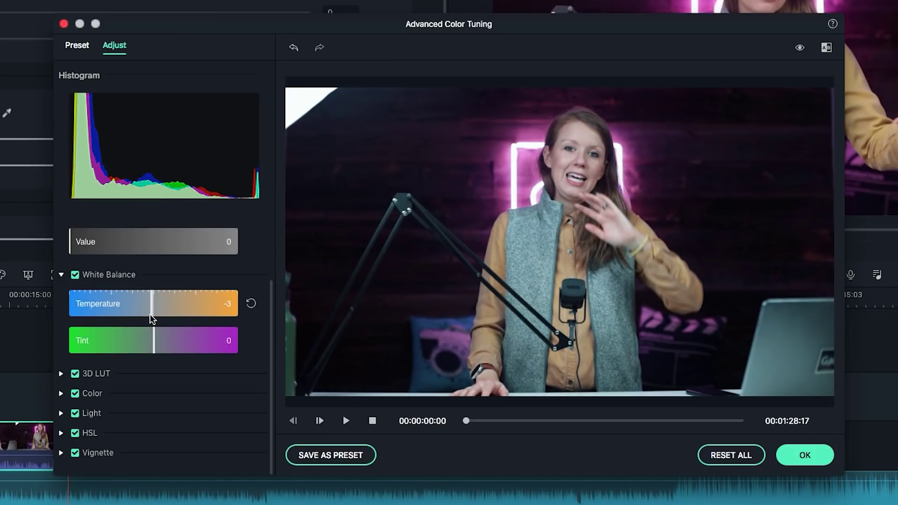
pyautogui.click(61, 373)
pyautogui.scroll(-2, 140, 374)
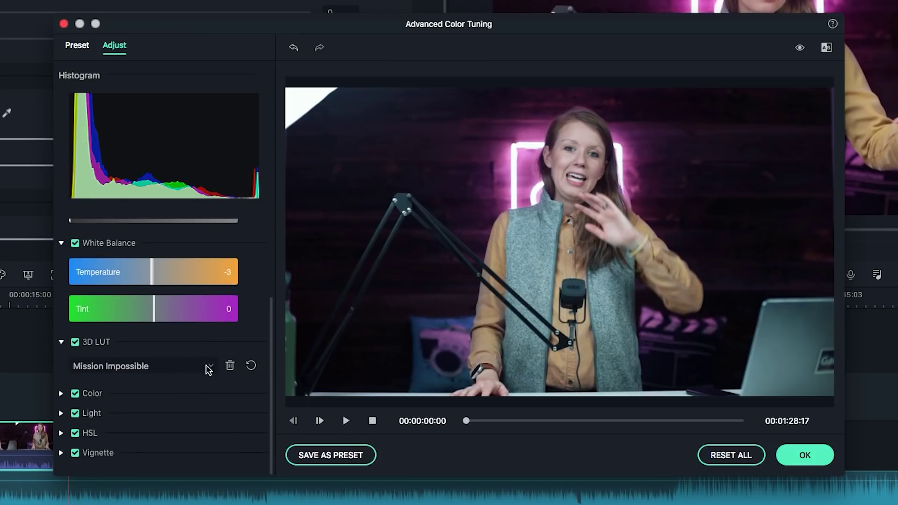
pyautogui.click(207, 367)
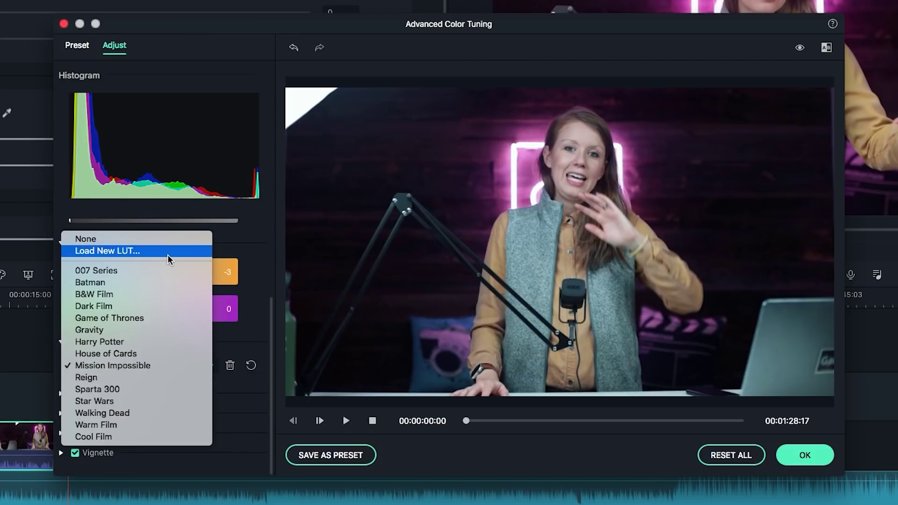
pyautogui.click(256, 341)
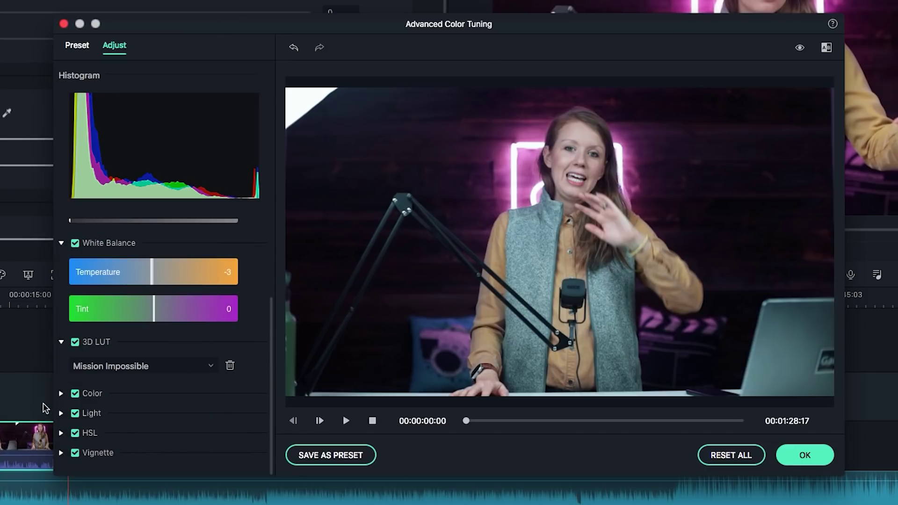
# Step: In the Color adjustments, set Vibrance to 44, Contrast to 5 and Brightness to 8
pyautogui.click(62, 394)
pyautogui.moveTo(157, 426); pyautogui.dragTo(191, 434)
pyautogui.moveTo(150, 381); pyautogui.dragTo(157, 404)
pyautogui.moveTo(154, 350)
pyautogui.mouseDown()
pyautogui.moveTo(167, 356)
pyautogui.moveTo(146, 357)
pyautogui.moveTo(159, 361)
pyautogui.mouseUp()
# Step: Compare the graded clip with the original by toggling the preview, and play it in the side-by-side comparison view
pyautogui.click(799, 49)
pyautogui.click(799, 48)
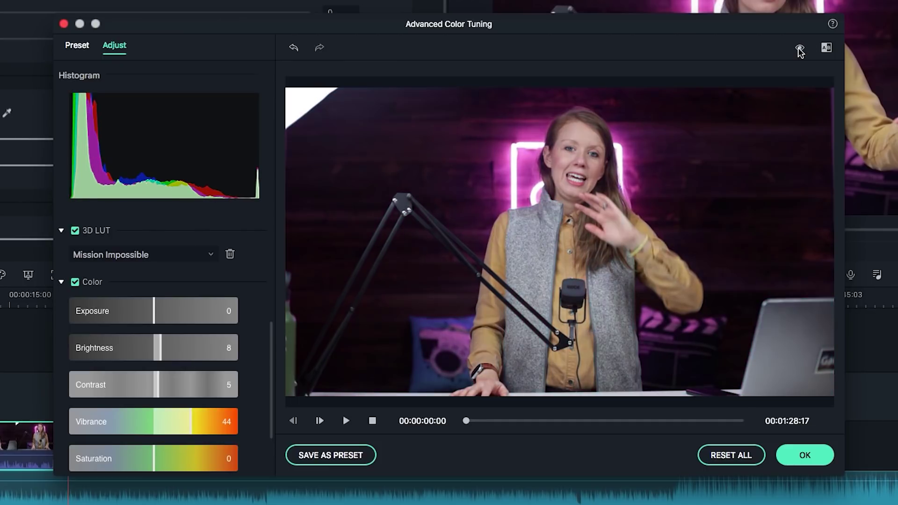
pyautogui.click(799, 49)
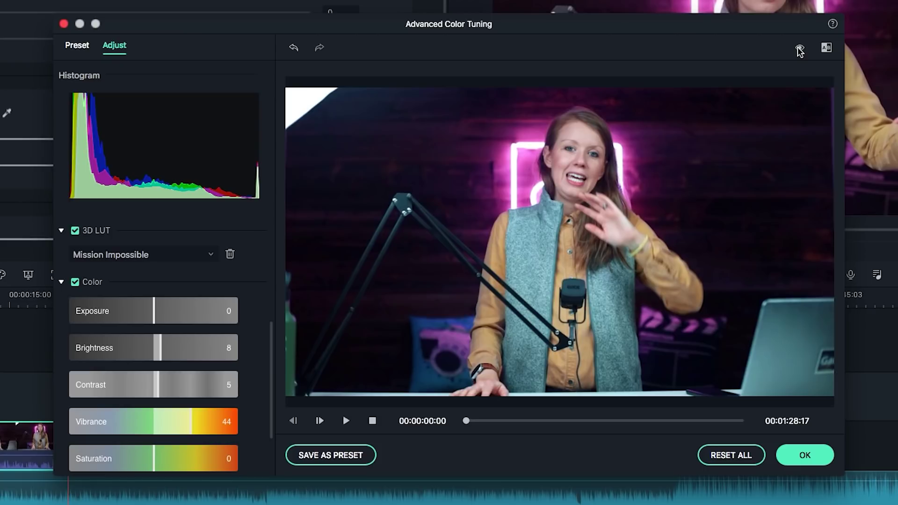
pyautogui.click(826, 47)
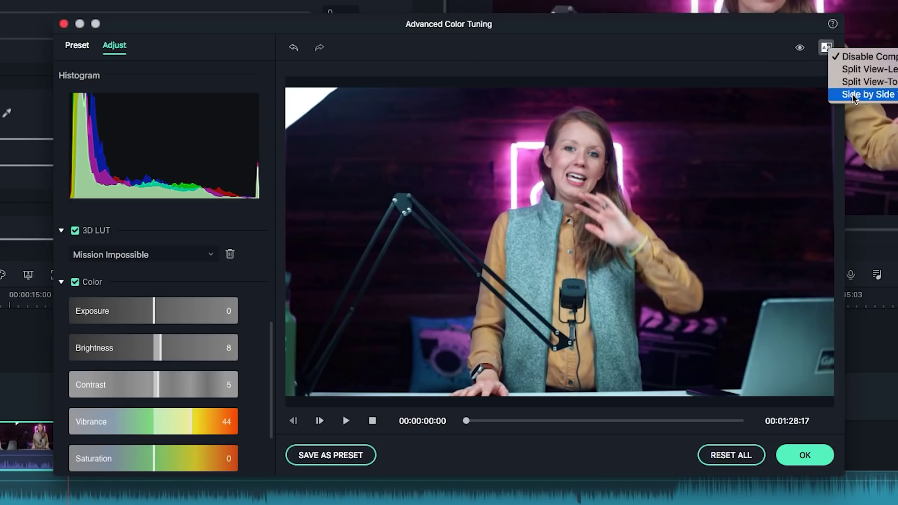
pyautogui.click(852, 97)
pyautogui.click(345, 421)
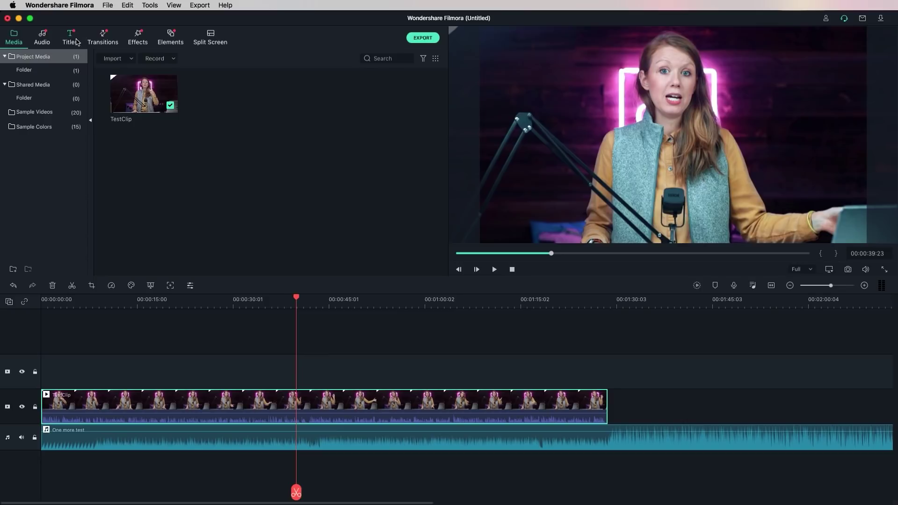
# Step: Add the New LowerThirds 10 title from the New Concept collection above TestClip, starting at about 2 seconds
pyautogui.click(71, 39)
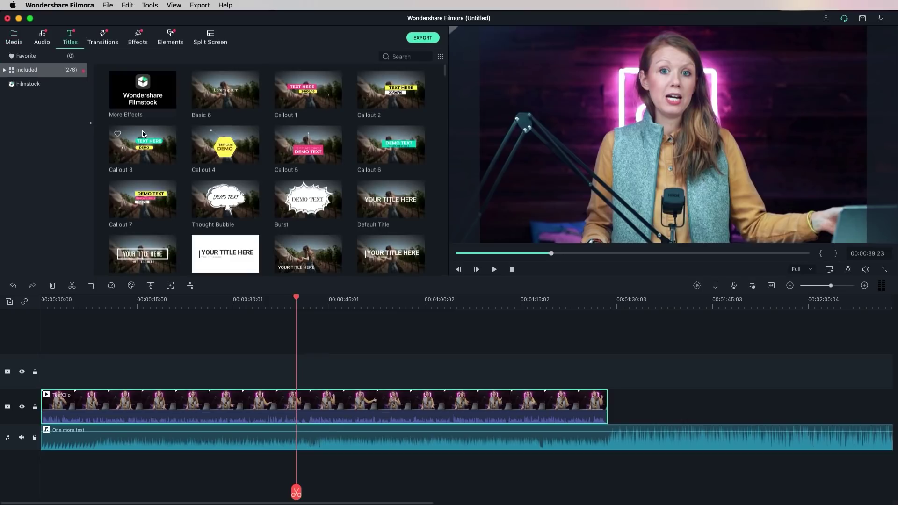
pyautogui.click(5, 71)
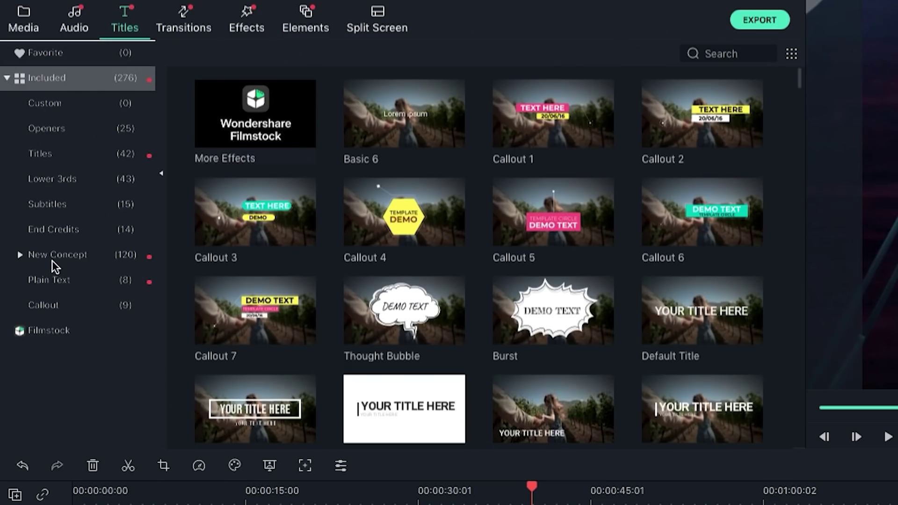
pyautogui.click(21, 254)
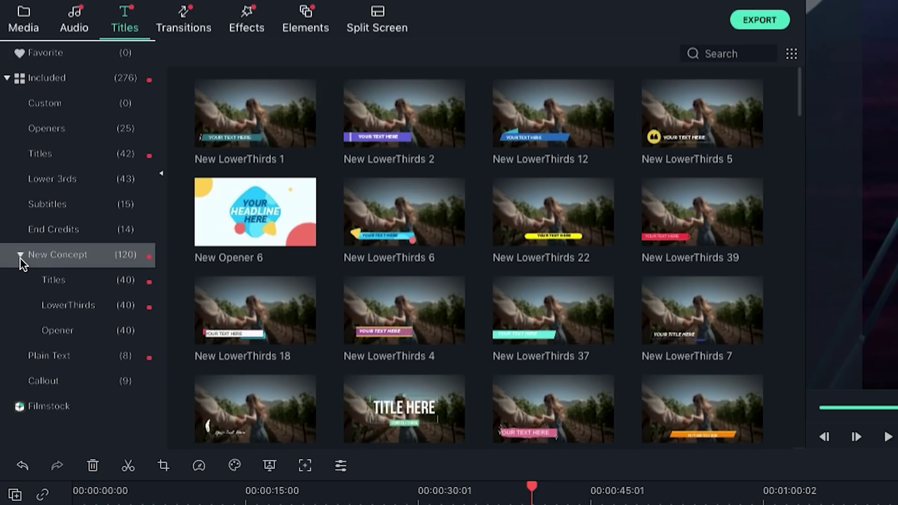
pyautogui.click(65, 306)
pyautogui.moveTo(799, 196); pyautogui.dragTo(777, 355)
pyautogui.moveTo(255, 312); pyautogui.dragTo(55, 382)
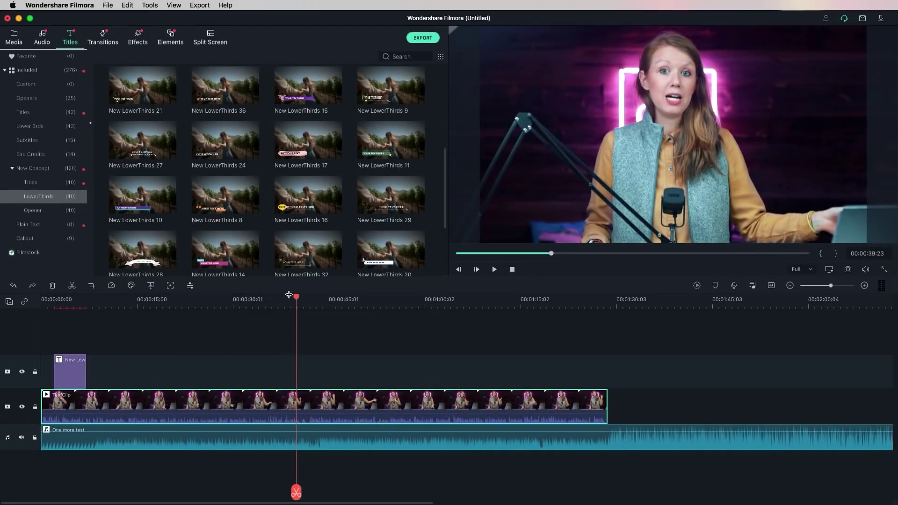
# Step: Open the lower third title for editing and replace its text with the presenter's name and social handle
pyautogui.click(64, 321)
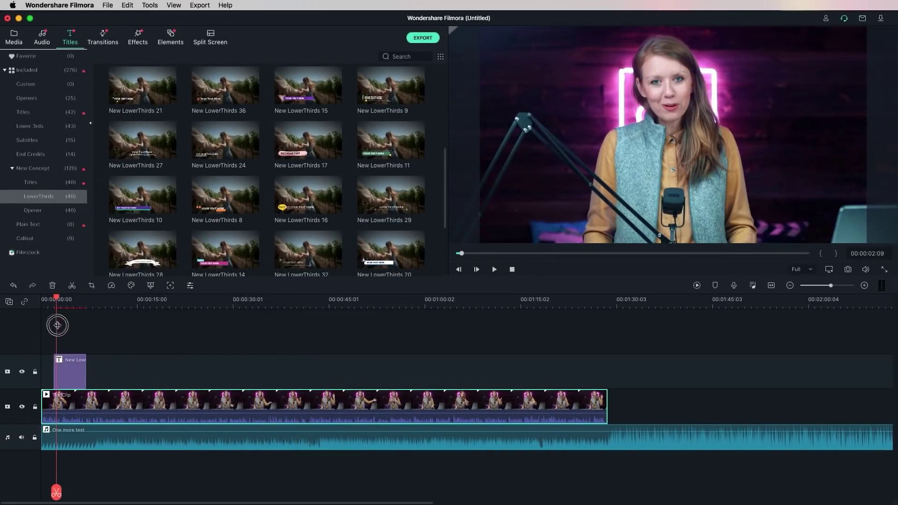
pyautogui.doubleClick(69, 373)
pyautogui.write('KELSEY @PREMIERE_GAL')
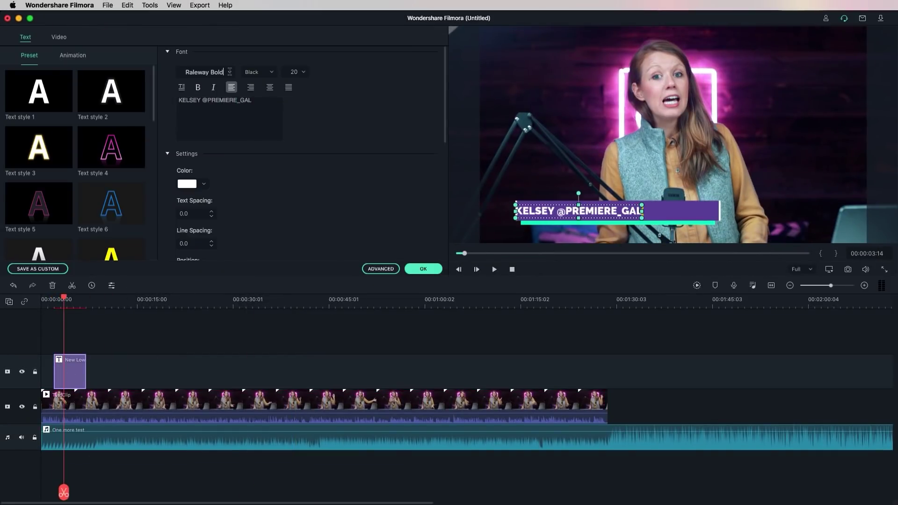
# Step: Change the title text to a thin italic Montserrat font and nudge it slightly inward on the purple bar
pyautogui.click(230, 72)
pyautogui.click(208, 263)
pyautogui.moveTo(583, 205); pyautogui.dragTo(588, 206)
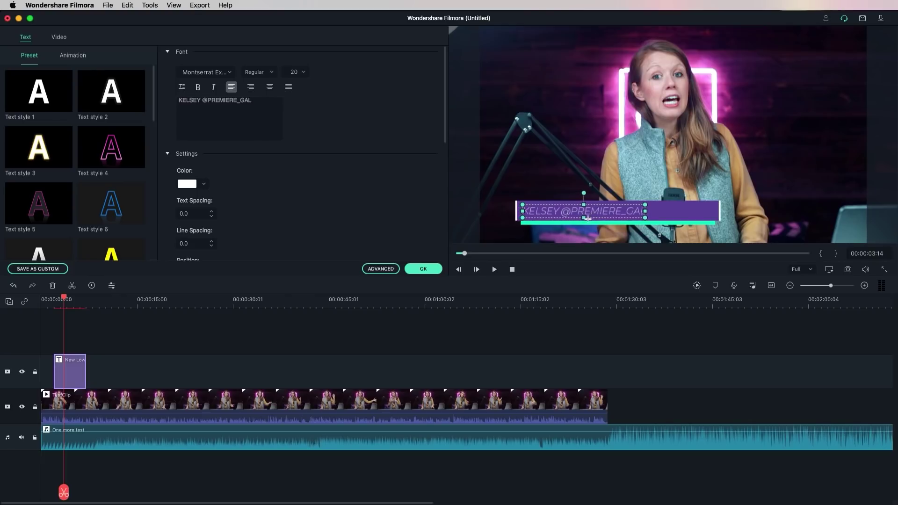
# Step: Narrow the lower third's purple background to fit the text, close the title editor and move the playhead to just before the title
pyautogui.scroll(-5, 292, 209)
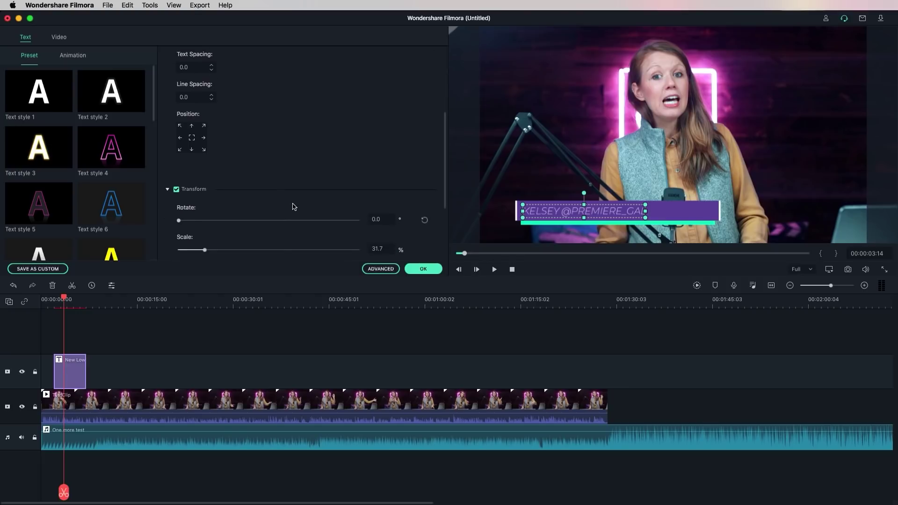
pyautogui.click(704, 213)
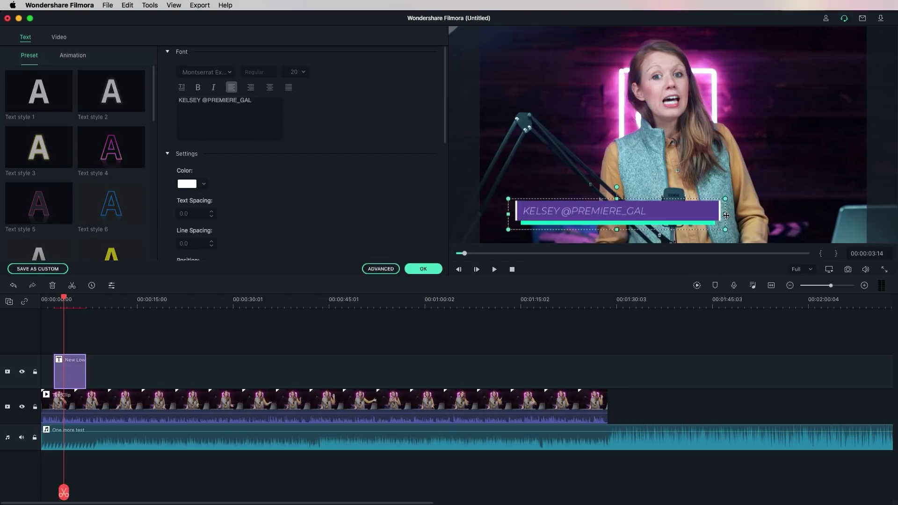
pyautogui.moveTo(726, 215); pyautogui.dragTo(663, 214)
pyautogui.click(508, 328)
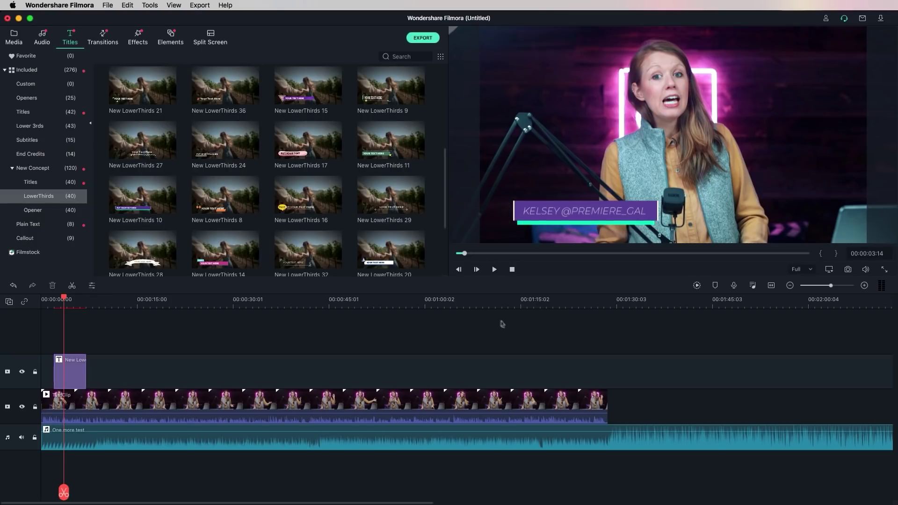
pyautogui.moveTo(65, 303); pyautogui.dragTo(54, 300)
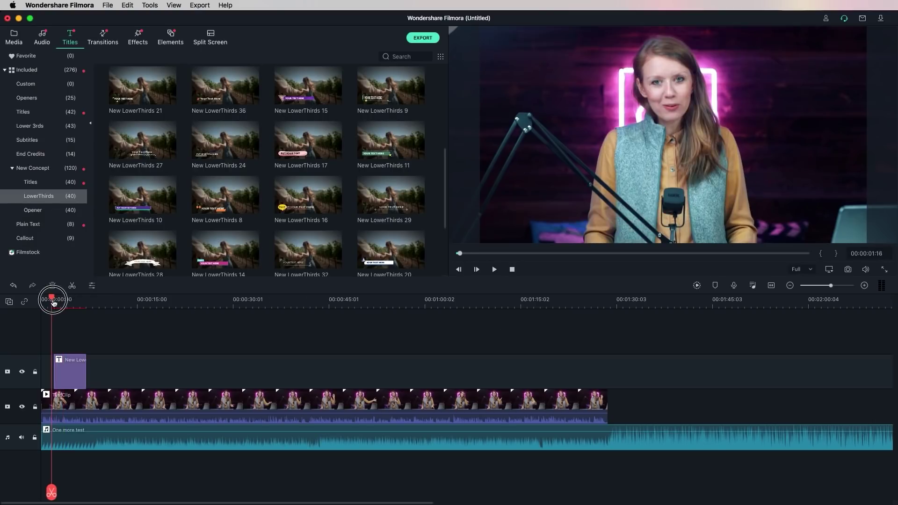
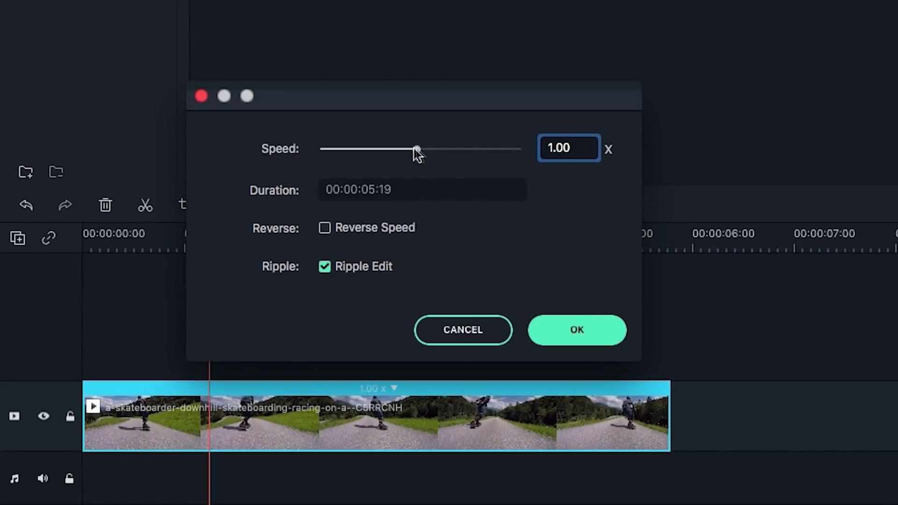
# Step: Slow the skateboarder clip to 0.49x speed with Ripple Edit on, and play it back
pyautogui.moveTo(416, 151); pyautogui.dragTo(364, 155)
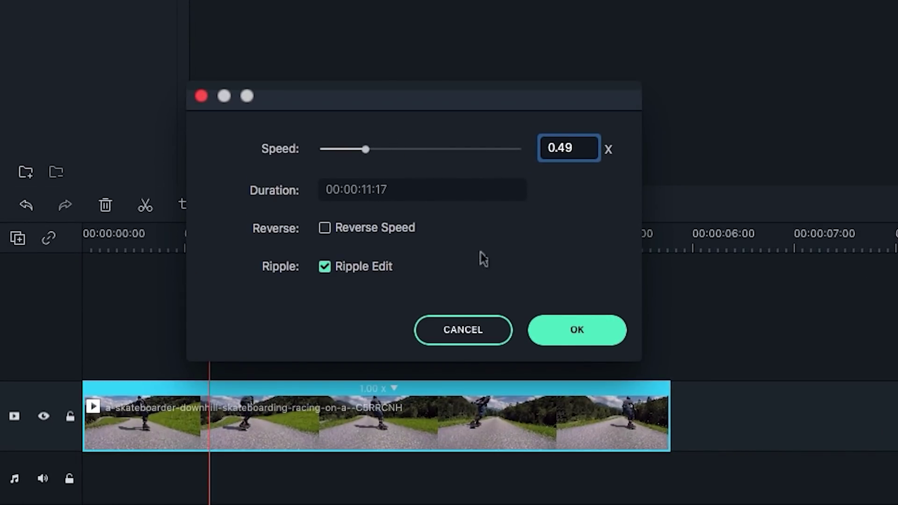
pyautogui.click(584, 328)
pyautogui.press('space')
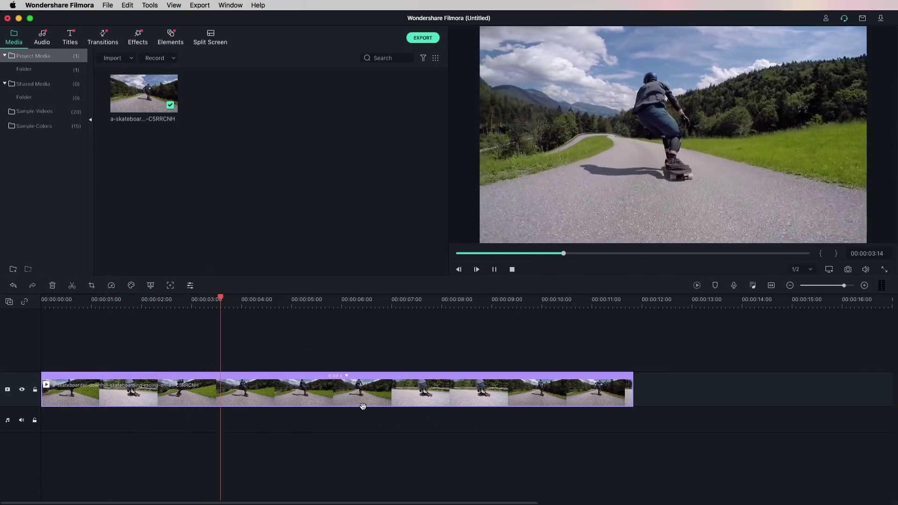
pyautogui.press('space')
# Step: Open the skateboarder clip's video settings and turn on Motion Tracking
pyautogui.doubleClick(339, 391)
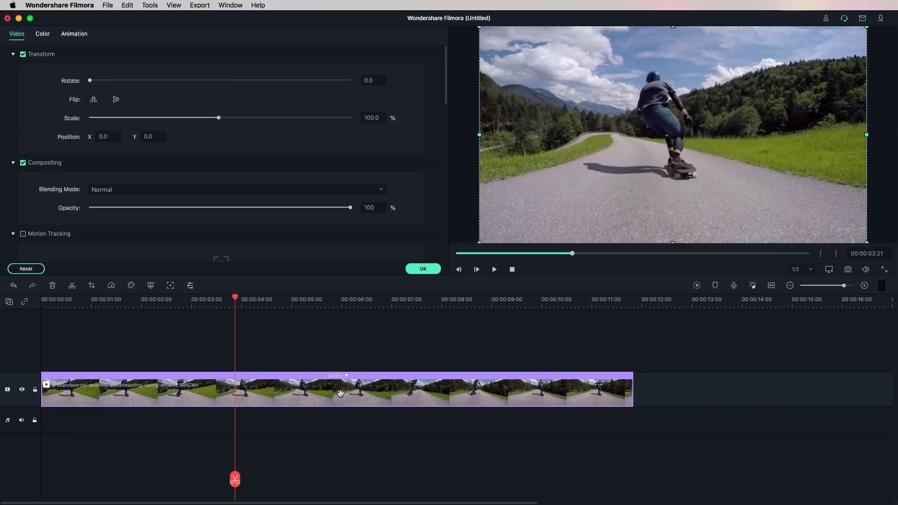
pyautogui.click(340, 348)
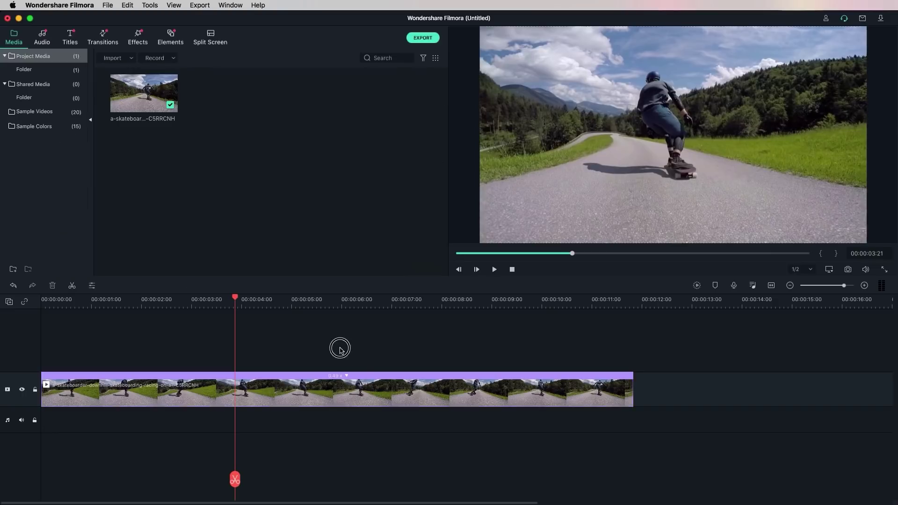
pyautogui.doubleClick(188, 389)
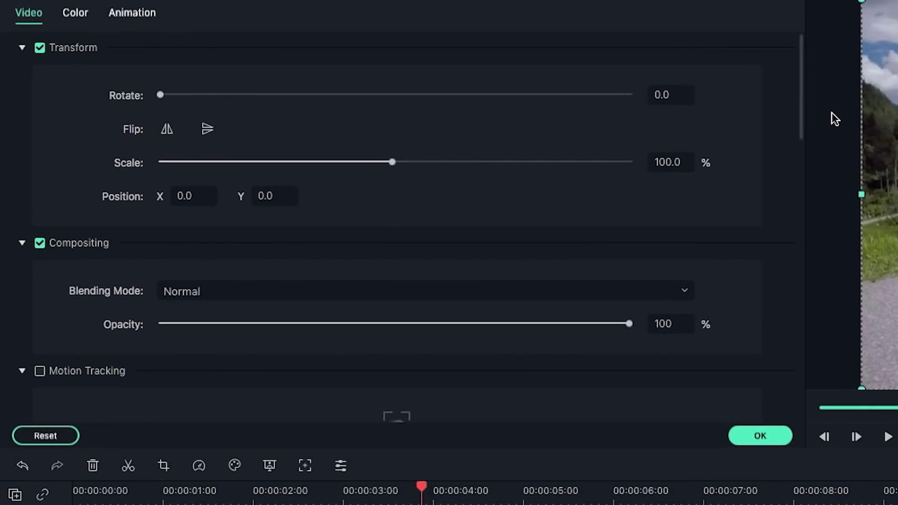
pyautogui.moveTo(797, 112); pyautogui.dragTo(801, 177)
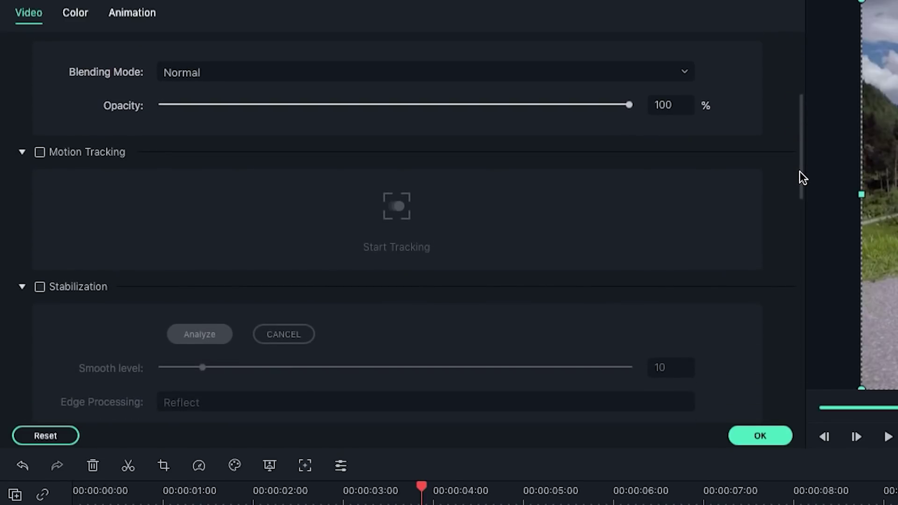
pyautogui.click(39, 152)
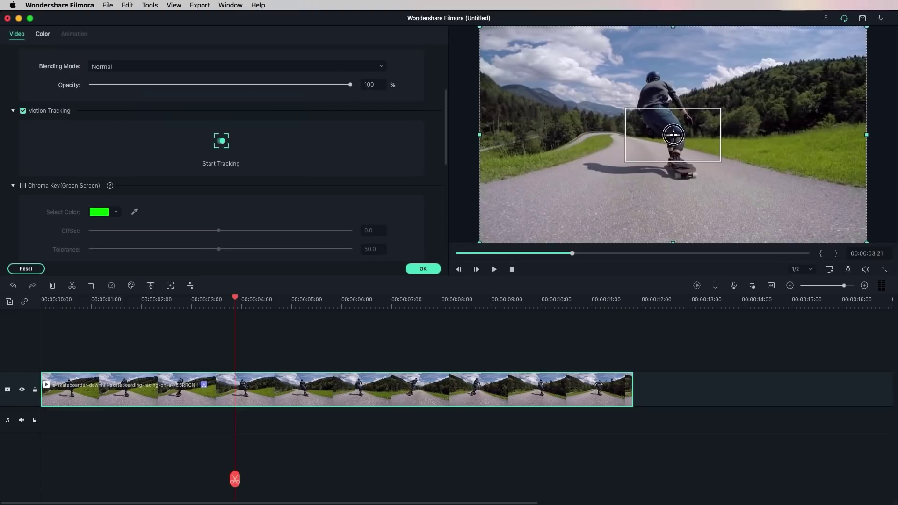
# Step: Fit a small tracking box to the skateboarder's upper back at the clip's start, and track the motion through the clip
pyautogui.moveTo(672, 135); pyautogui.dragTo(654, 92)
pyautogui.click(657, 88)
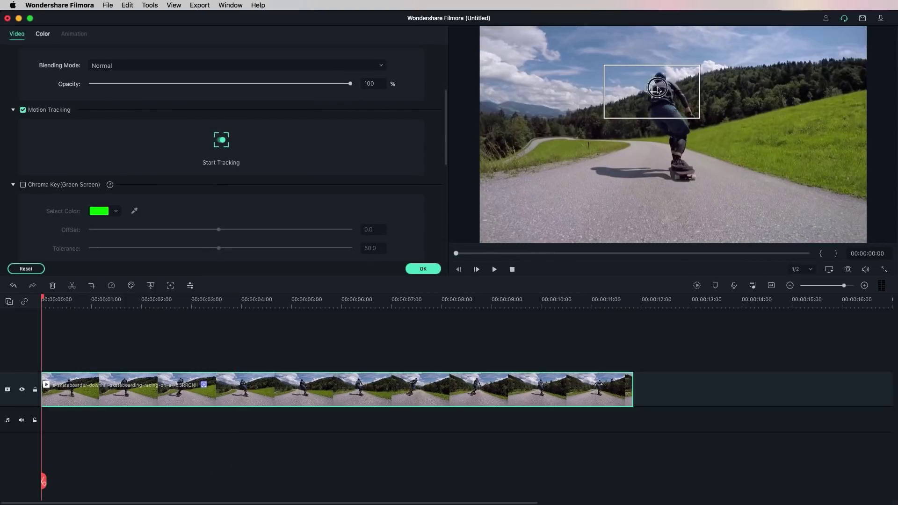
pyautogui.click(609, 90)
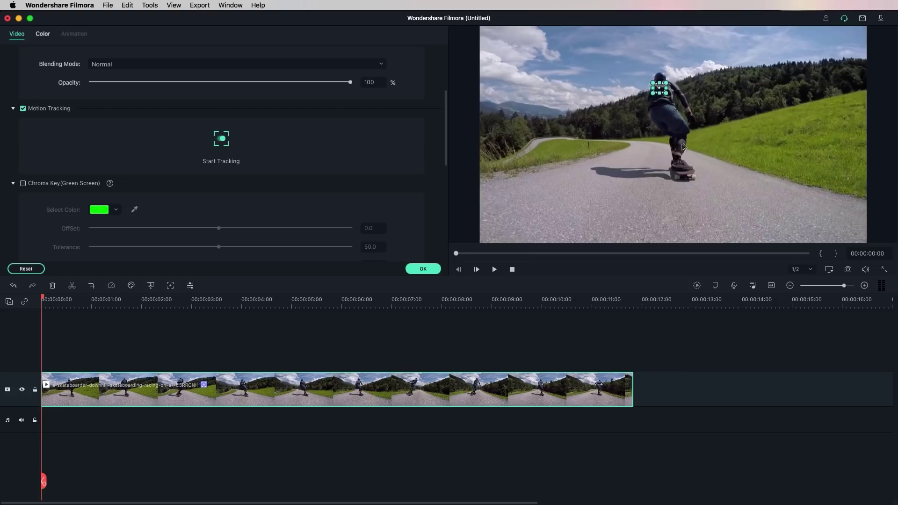
pyautogui.click(220, 138)
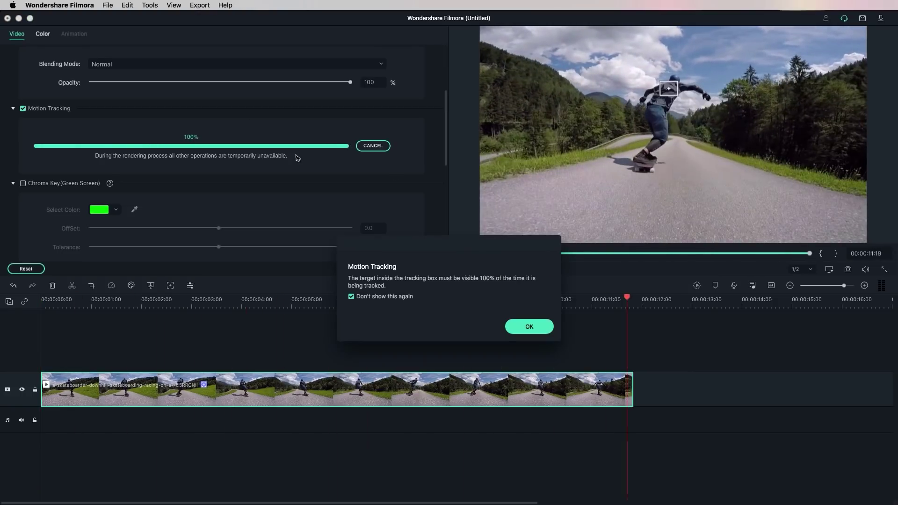
pyautogui.click(537, 327)
# Step: Add the Red Neon Winds element above the skateboarder clip at about 4 seconds, and move the playhead into it
pyautogui.click(171, 35)
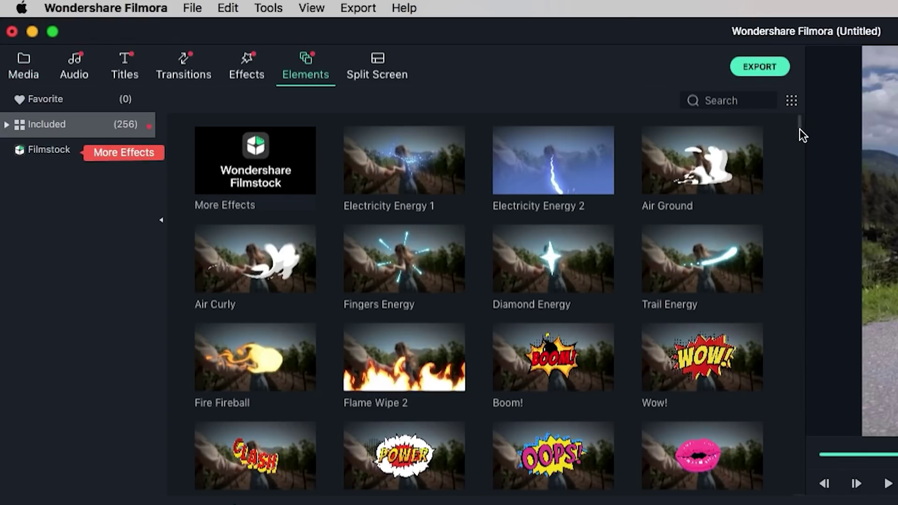
pyautogui.moveTo(802, 135); pyautogui.dragTo(800, 198)
pyautogui.moveTo(568, 280); pyautogui.dragTo(107, 369)
pyautogui.moveTo(91, 299); pyautogui.dragTo(123, 313)
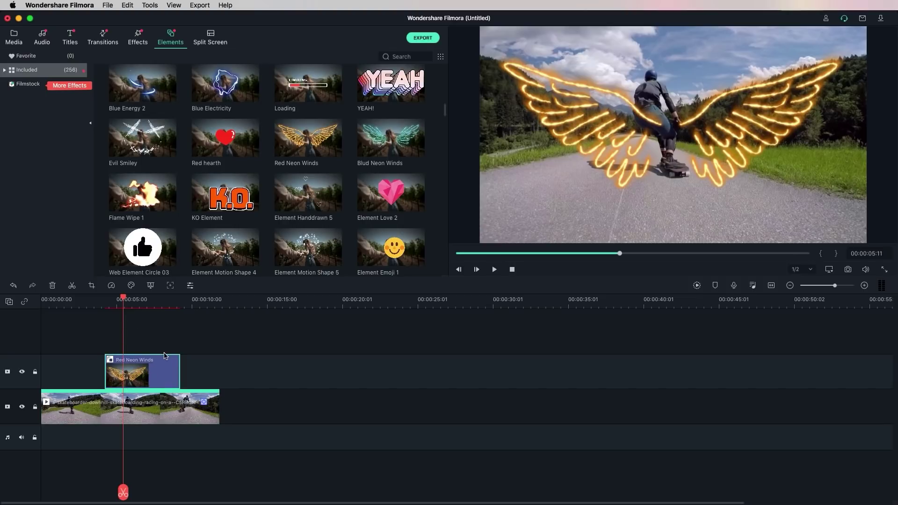
# Step: Attach the Red Neon Winds element to the skateboarder clip's tracked motion
pyautogui.doubleClick(153, 413)
pyautogui.click(234, 175)
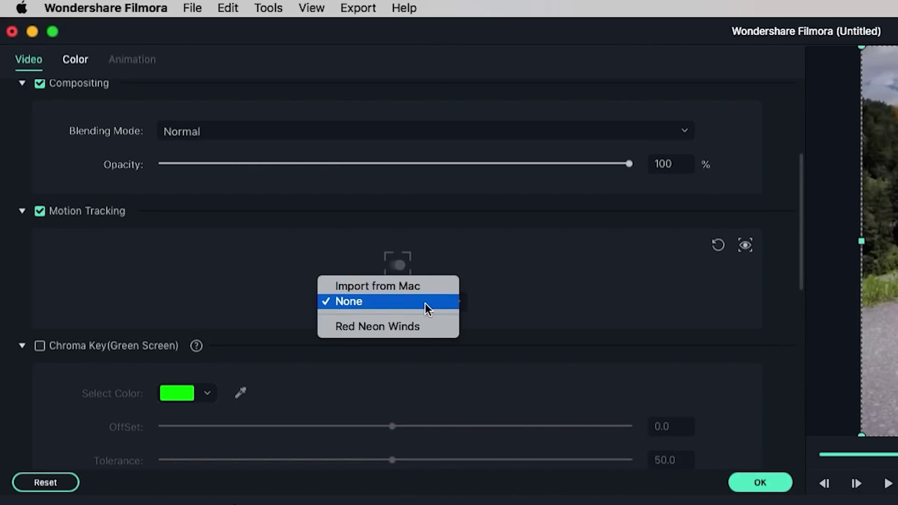
pyautogui.click(419, 327)
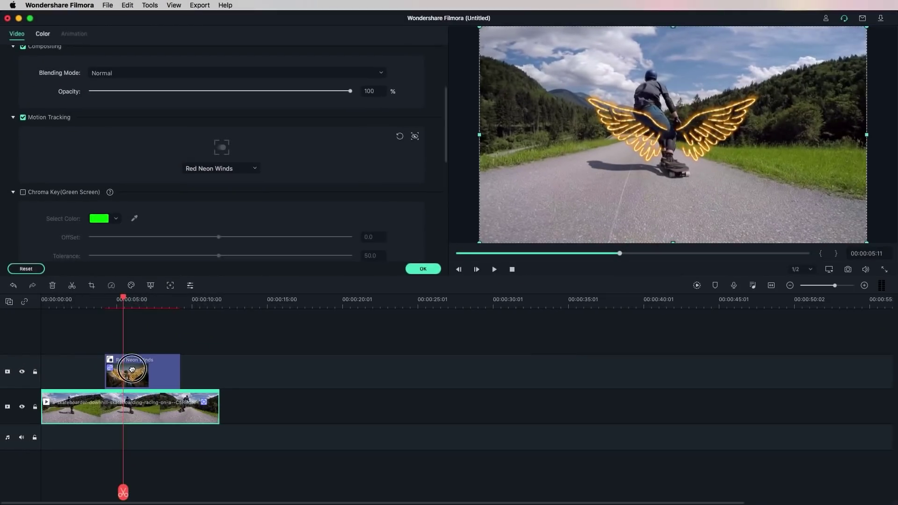
# Step: Move the Red Neon Winds element up onto the skateboarder's upper back and scale it down slightly to fit the shoulders
pyautogui.click(131, 369)
pyautogui.moveTo(696, 137); pyautogui.dragTo(683, 94)
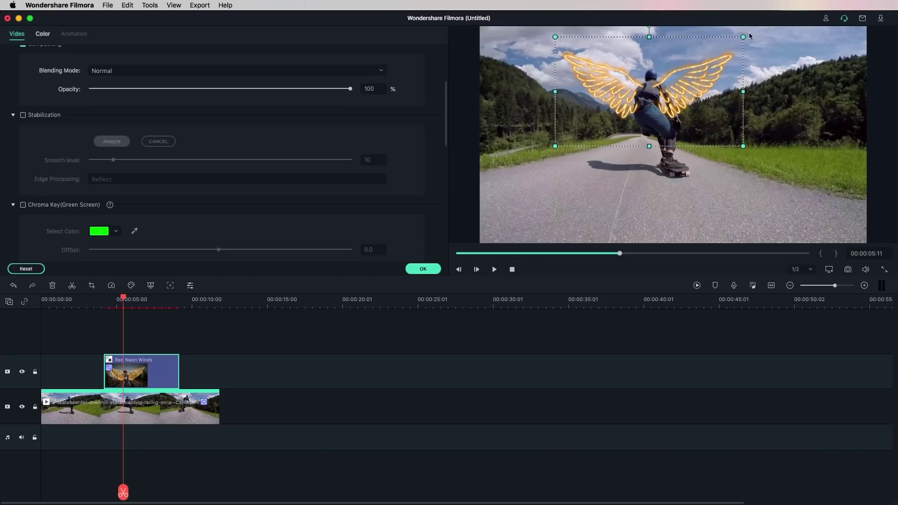
pyautogui.moveTo(742, 37); pyautogui.dragTo(734, 44)
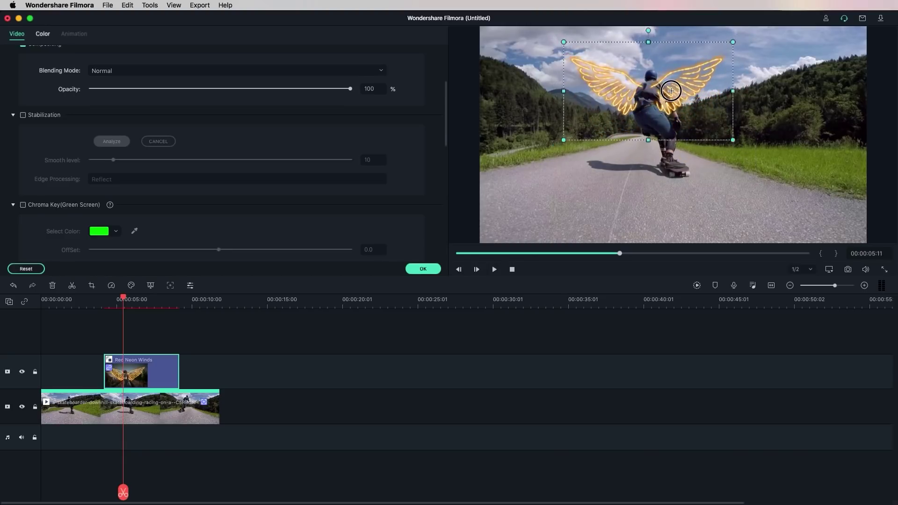
pyautogui.moveTo(670, 95); pyautogui.dragTo(670, 92)
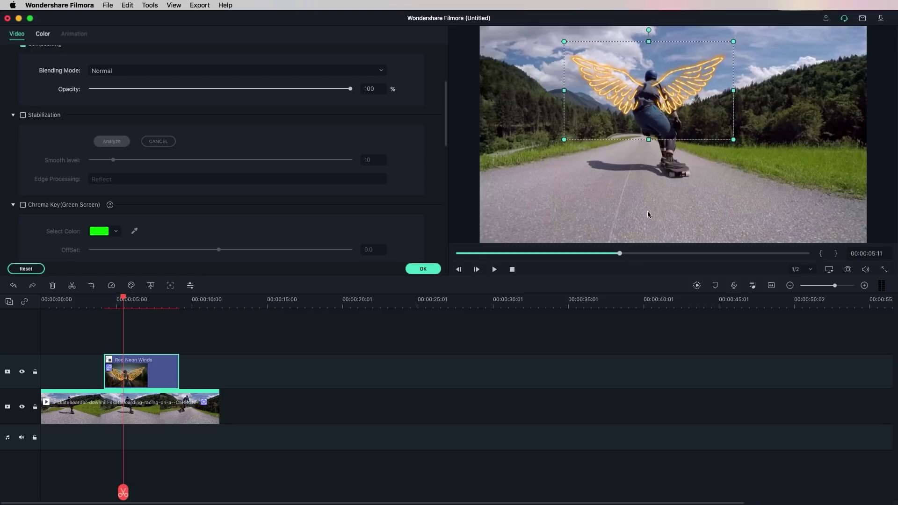
# Step: Play and scrub through the skateboarder clip to check how the wings follow the tracked motion
pyautogui.moveTo(121, 300); pyautogui.dragTo(94, 299)
pyautogui.press('space')
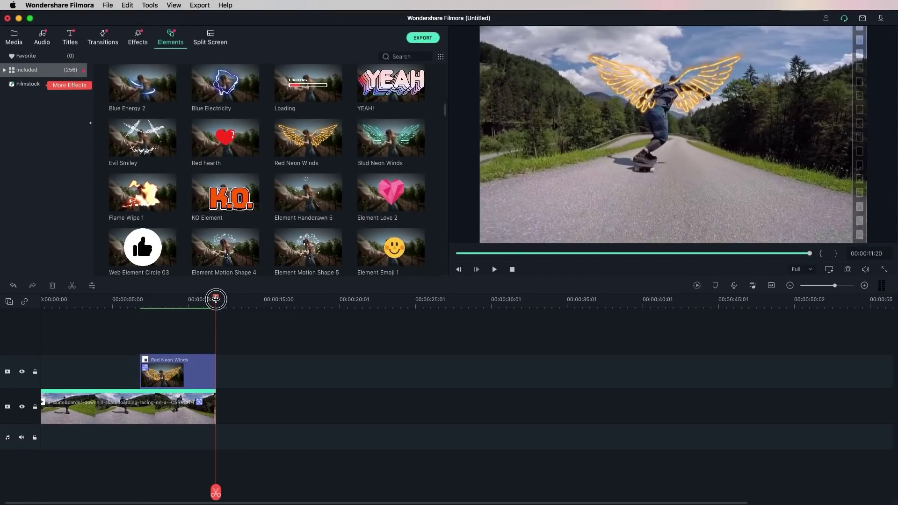
pyautogui.moveTo(216, 300); pyautogui.dragTo(184, 298)
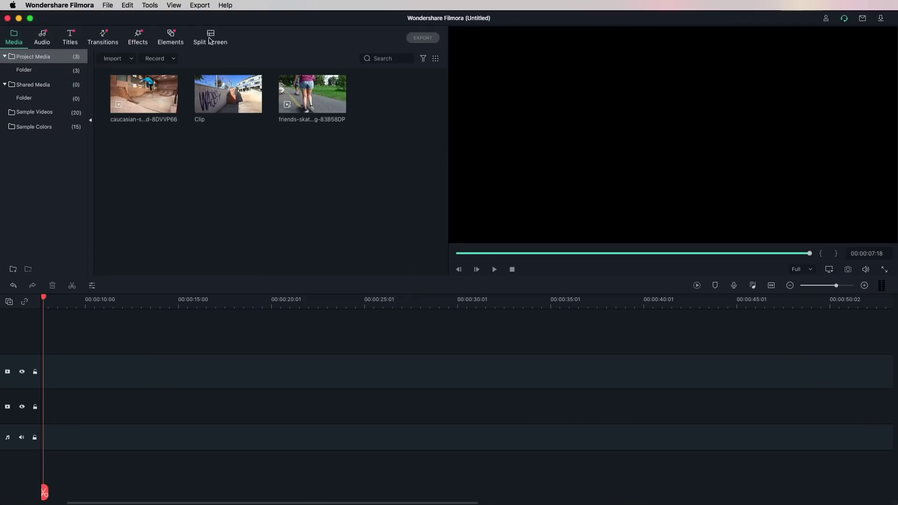
# Step: Add the slanted three-panel Split Screen 10 layout at the start of the empty timeline's lower video track
pyautogui.click(210, 38)
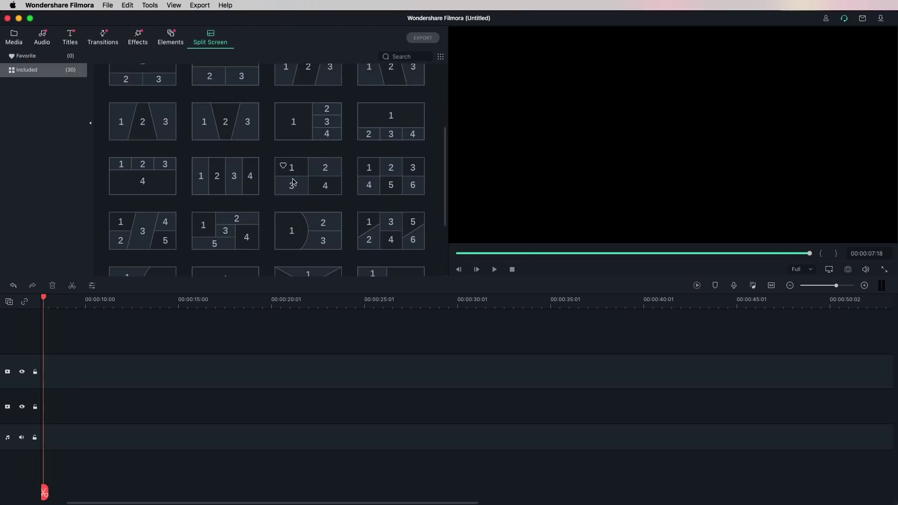
pyautogui.scroll(-3, 294, 183)
pyautogui.scroll(4, 295, 187)
pyautogui.scroll(4, 296, 189)
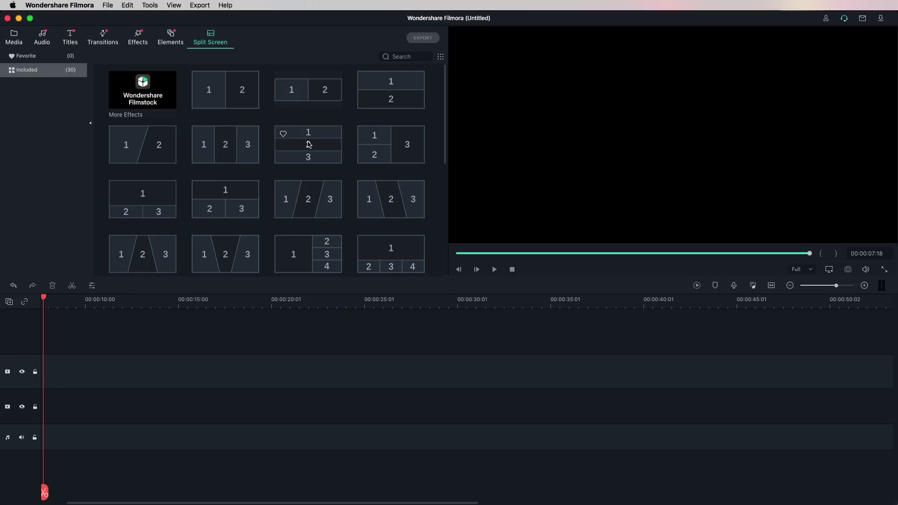
pyautogui.moveTo(314, 206); pyautogui.dragTo(94, 404)
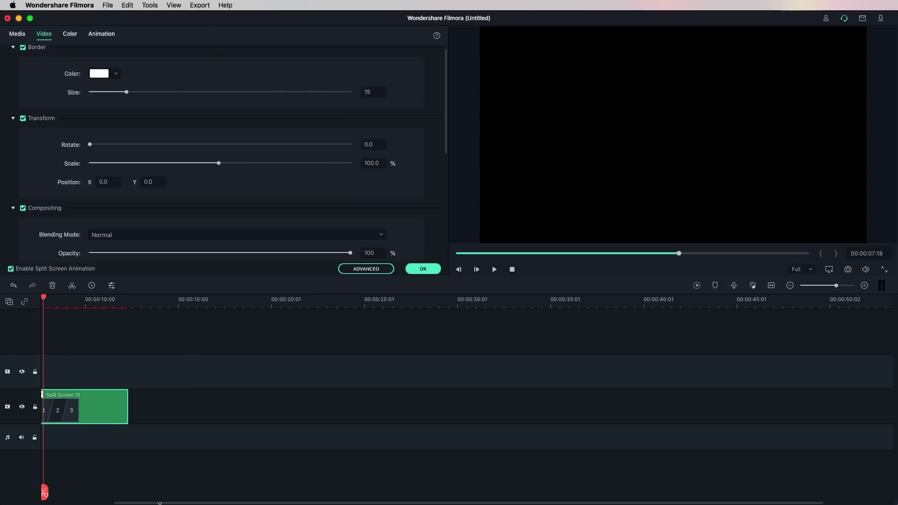
pyautogui.moveTo(156, 486); pyautogui.dragTo(93, 420)
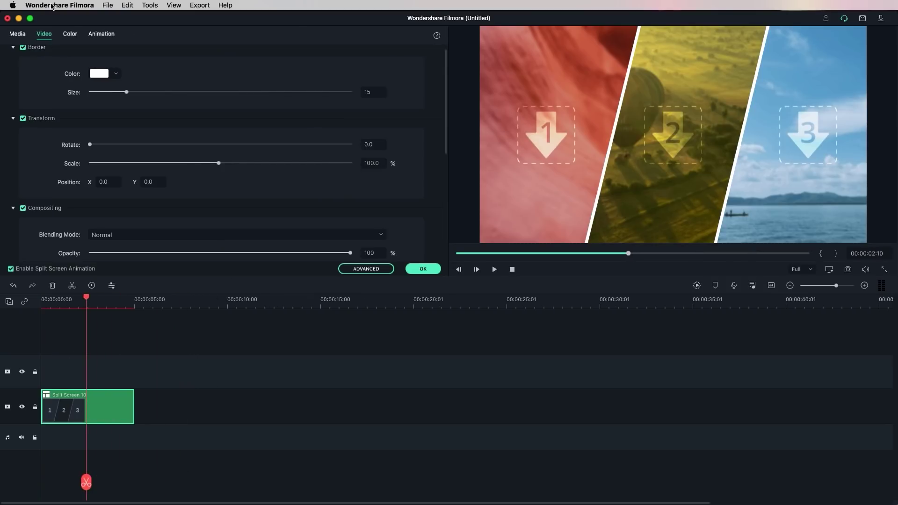
# Step: In the advanced split screen editor, fill panel 1 with the caucasian-skateboarder video, panel 2 with Clip and panel 3 with the friends-skateboarding video
pyautogui.click(17, 34)
pyautogui.click(366, 268)
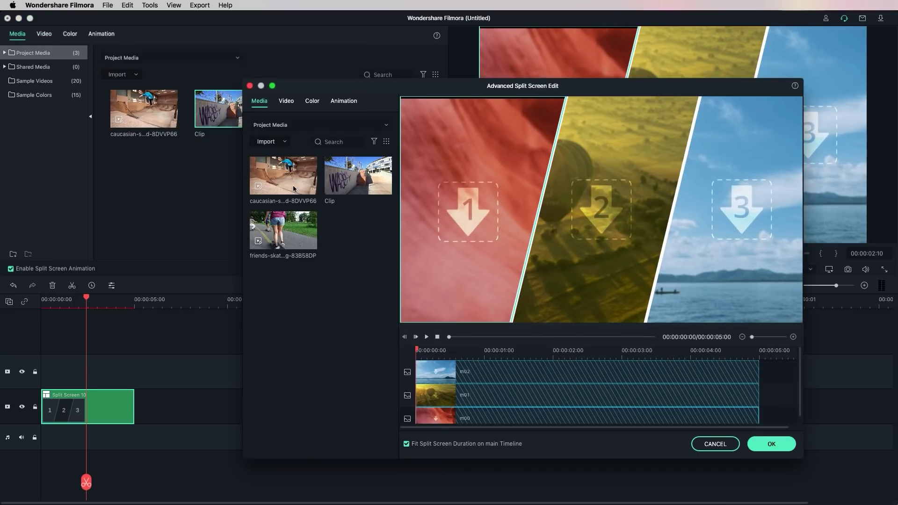
pyautogui.moveTo(284, 185); pyautogui.dragTo(467, 211)
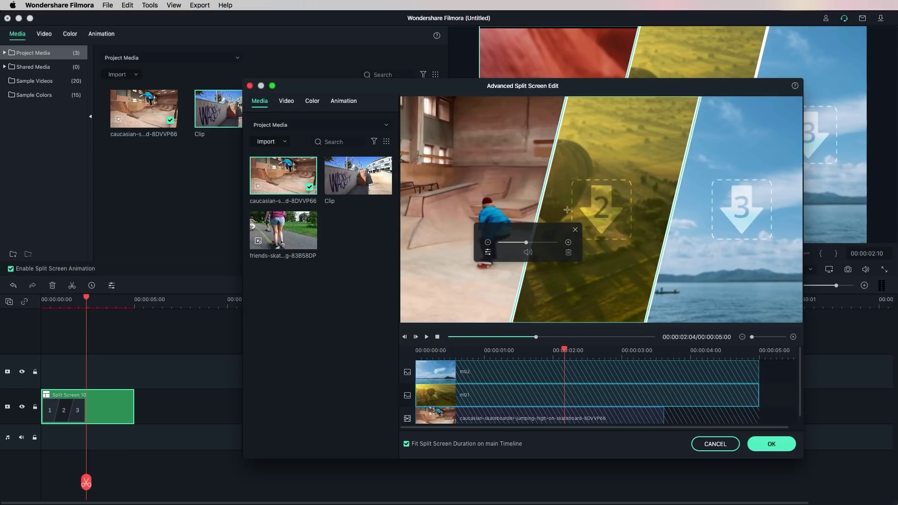
pyautogui.moveTo(588, 230); pyautogui.dragTo(589, 229)
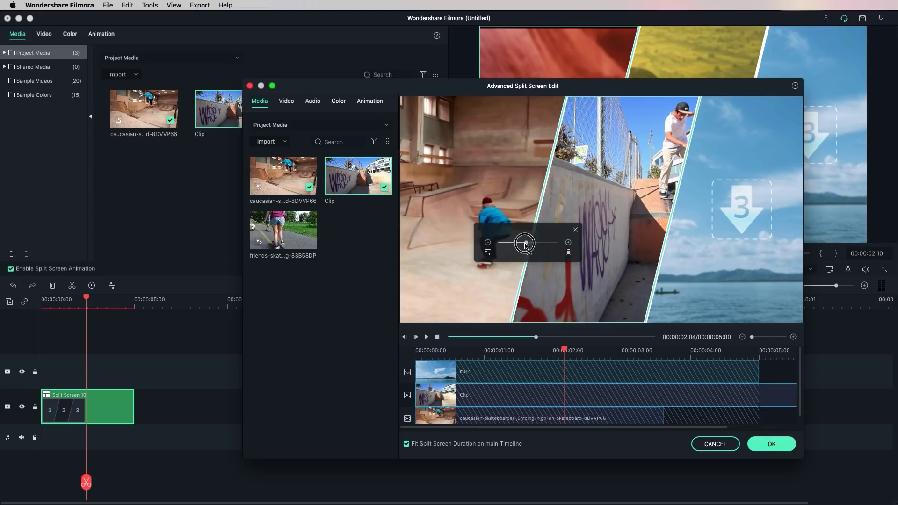
pyautogui.moveTo(282, 230); pyautogui.dragTo(723, 233)
# Step: Review the video, color and animation settings for the split screen's first panel, and scrub the composition from its start
pyautogui.click(286, 101)
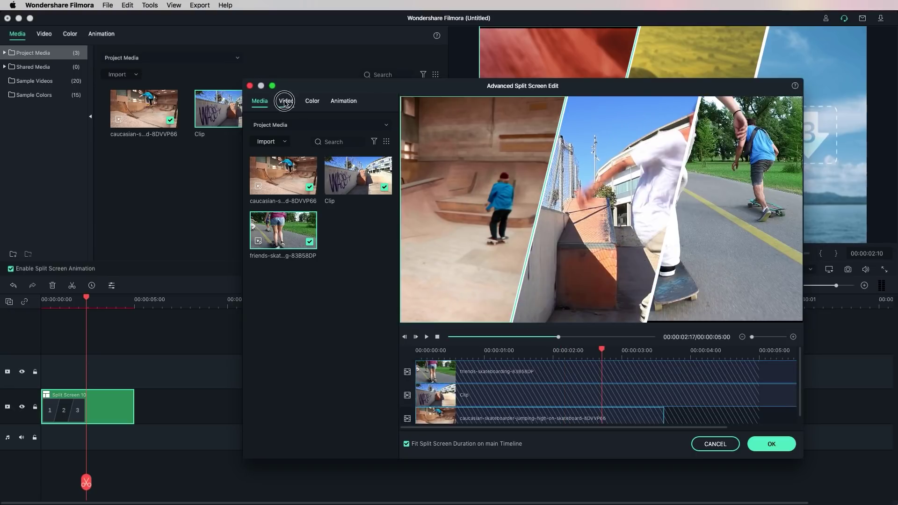
pyautogui.click(310, 102)
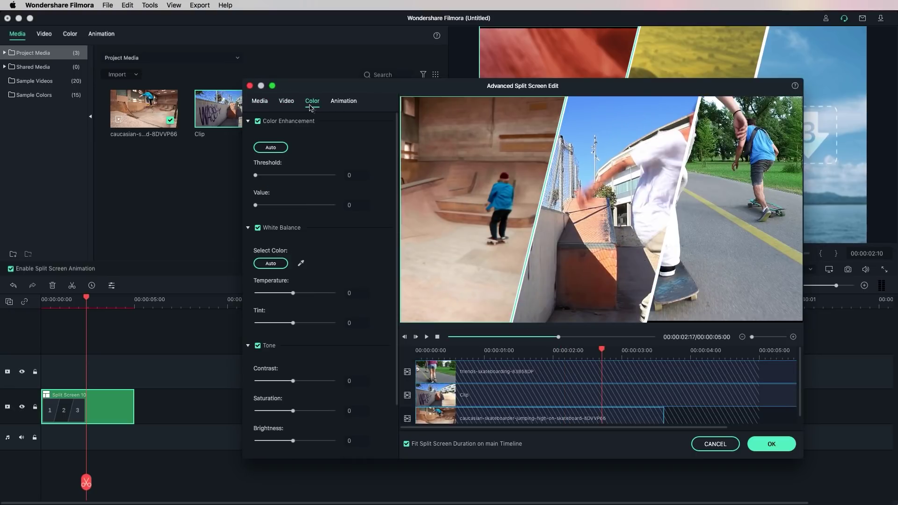
pyautogui.click(341, 102)
pyautogui.click(596, 350)
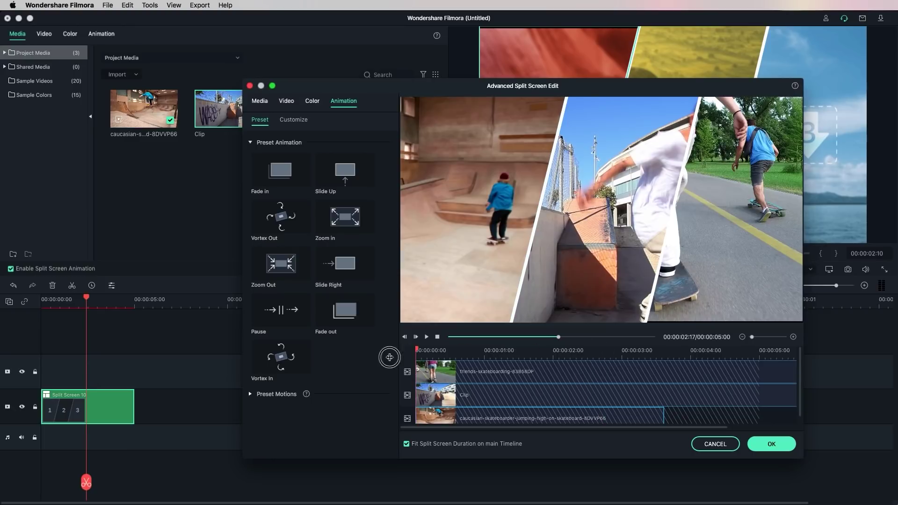
pyautogui.moveTo(393, 357); pyautogui.dragTo(439, 375)
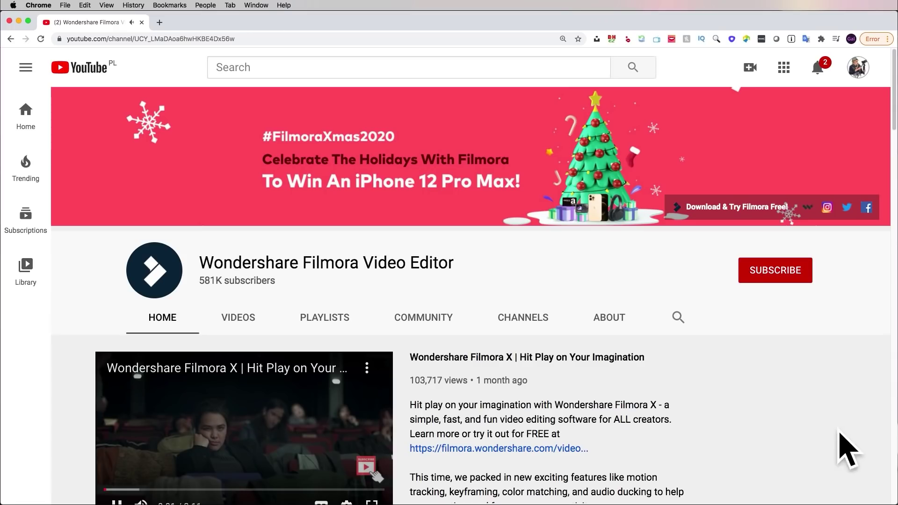
# Step: Switch to Chrome and look through the uploads on the Wondershare Filmora Video Editor YouTube channel
pyautogui.scroll(-3, 844, 443)
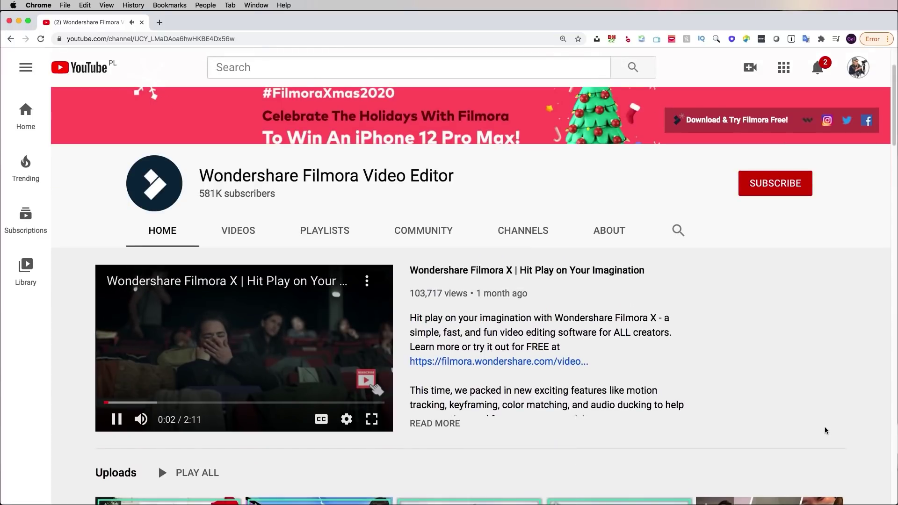
pyautogui.scroll(-3, 842, 410)
pyautogui.scroll(-2, 842, 410)
pyautogui.scroll(-3, 871, 423)
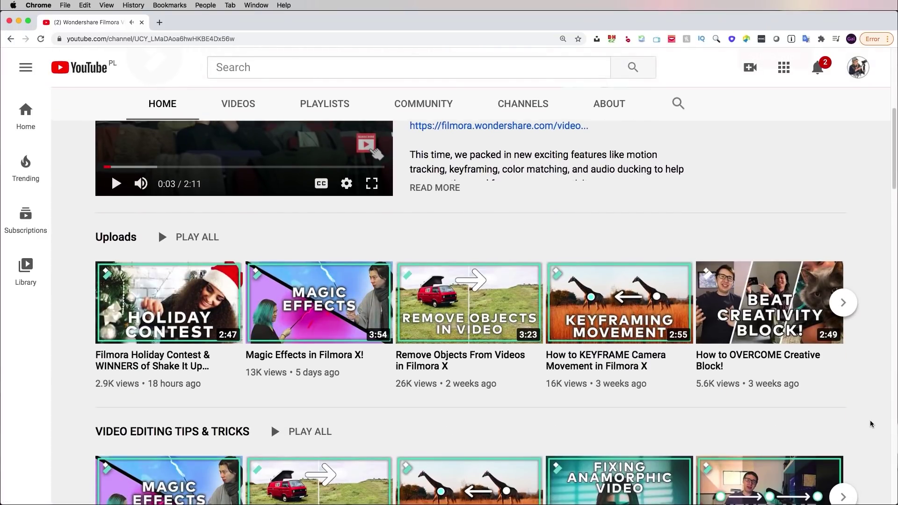